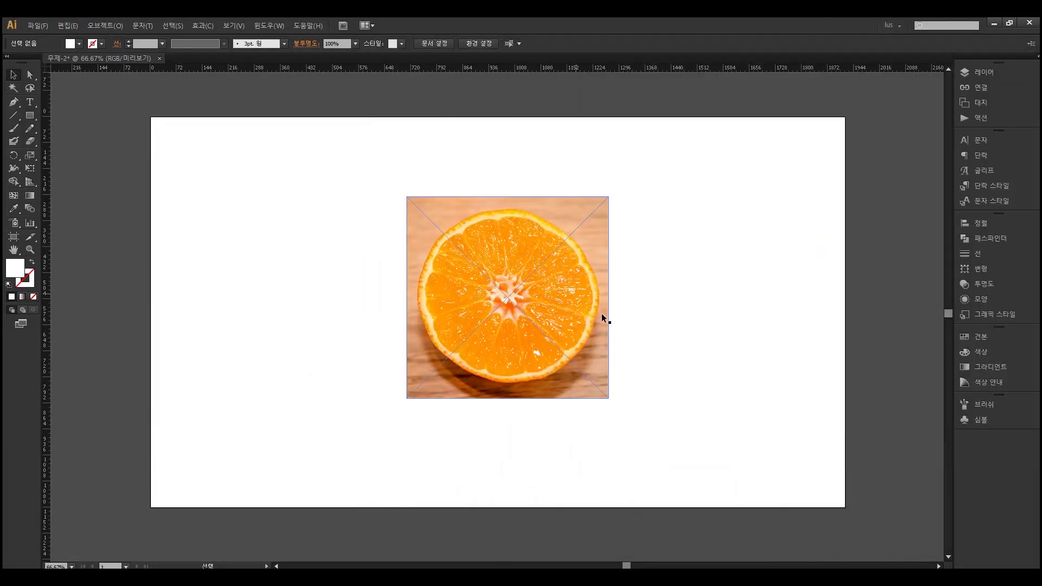
# Move the orange photo slightly toward the artboard's centre and deselect it.
pyautogui.moveTo(534, 315); pyautogui.dragTo(475, 370)
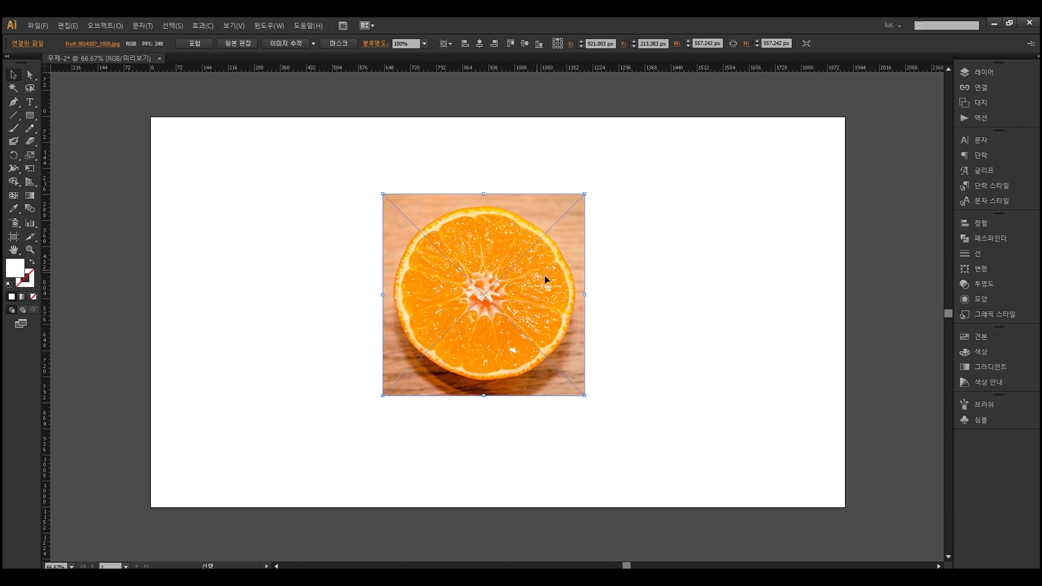
pyautogui.scroll(1, 446, 310)
pyautogui.click(646, 354)
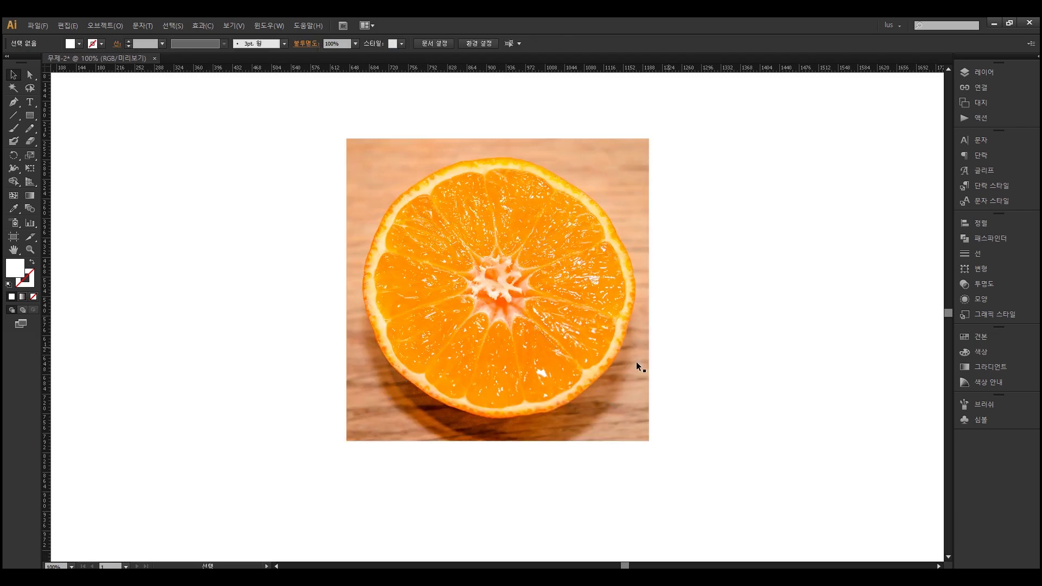
pyautogui.scroll(1, 523, 272)
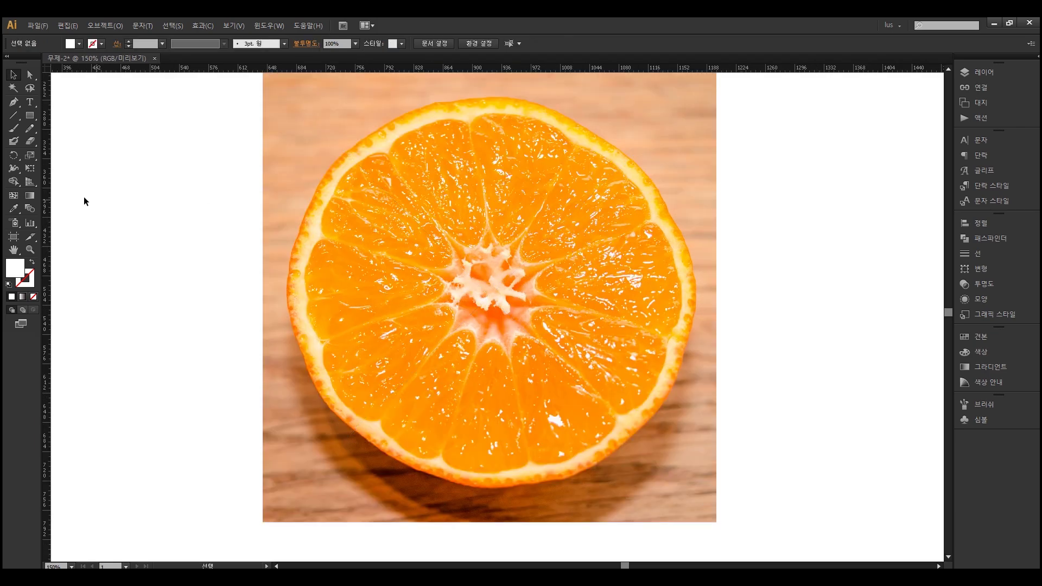
# Begin tracing the orange's outer edge with the Pen tool, from the top of the rind along the upper-right curve.
pyautogui.click(14, 103)
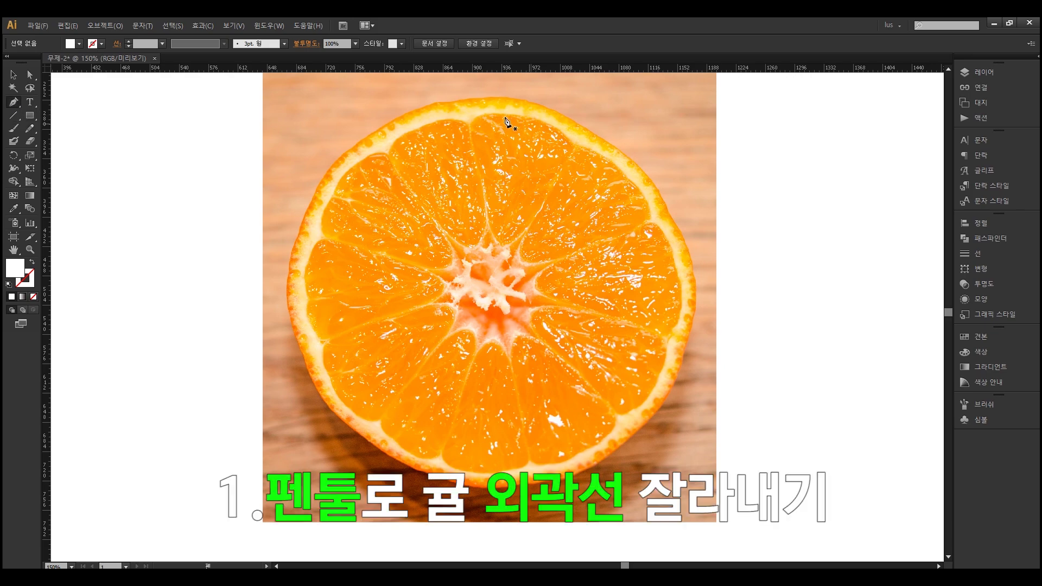
pyautogui.scroll(1, 439, 107)
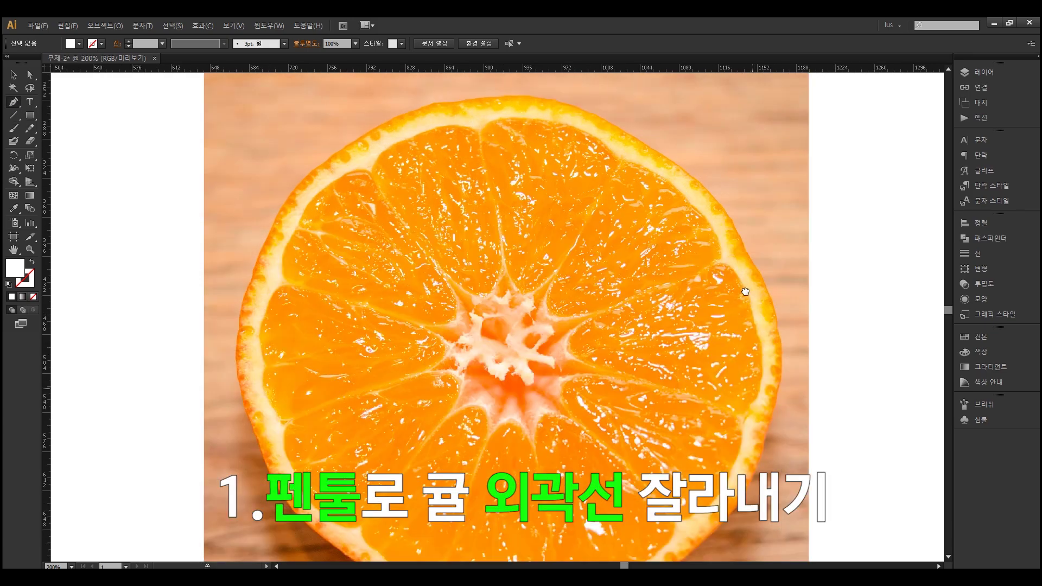
pyautogui.moveTo(741, 328); pyautogui.dragTo(753, 165)
pyautogui.moveTo(561, 166); pyautogui.dragTo(556, 297)
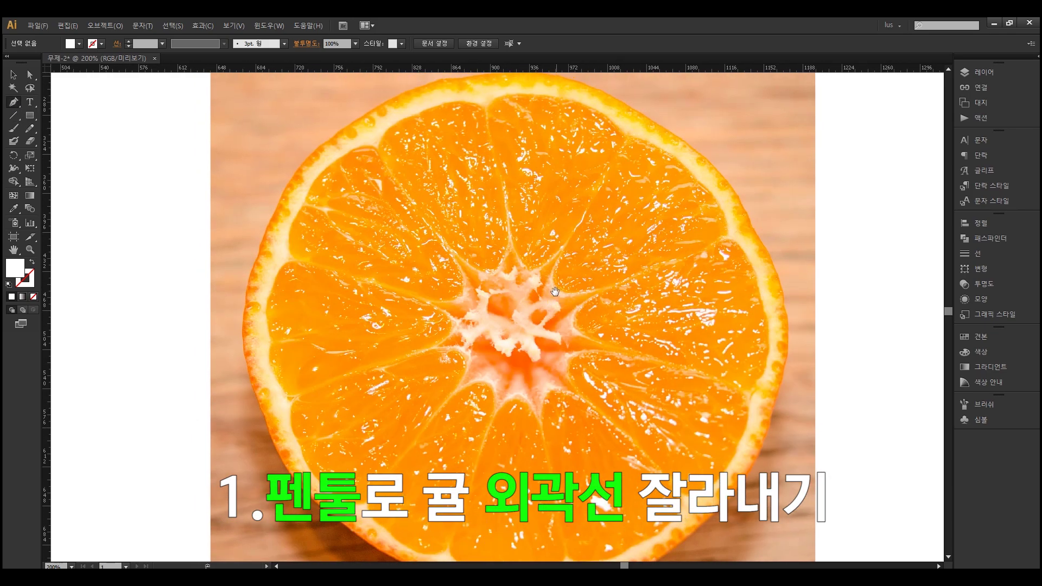
pyautogui.scroll(1, 438, 82)
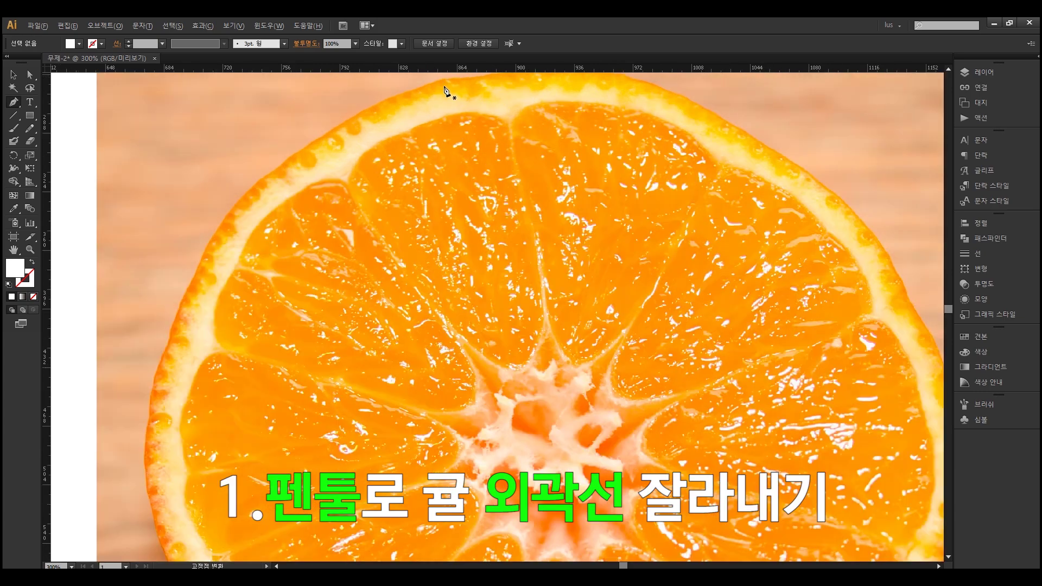
pyautogui.moveTo(462, 103); pyautogui.dragTo(456, 159)
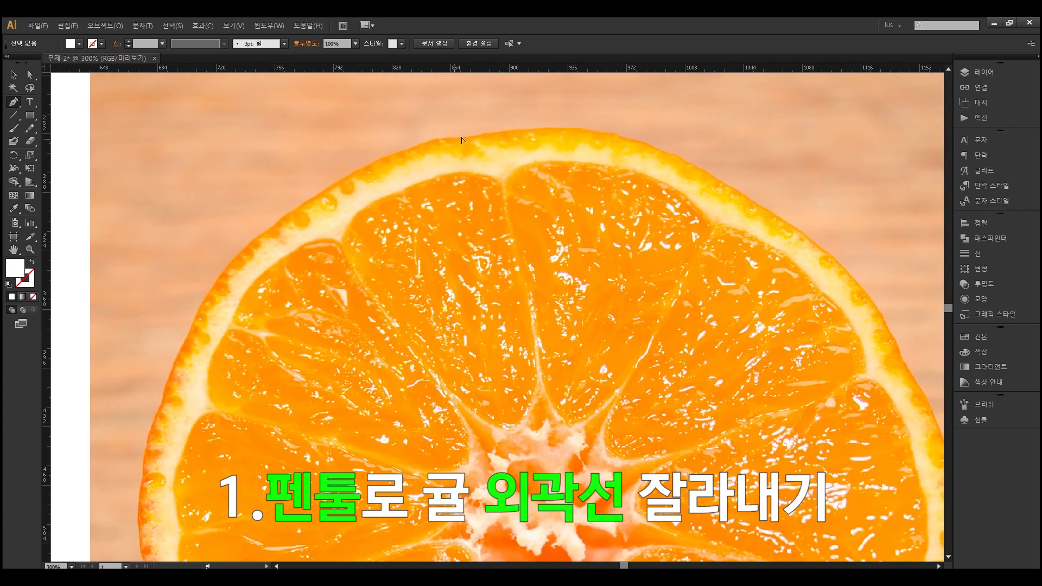
pyautogui.scroll(1, 461, 141)
pyautogui.scroll(1, 472, 144)
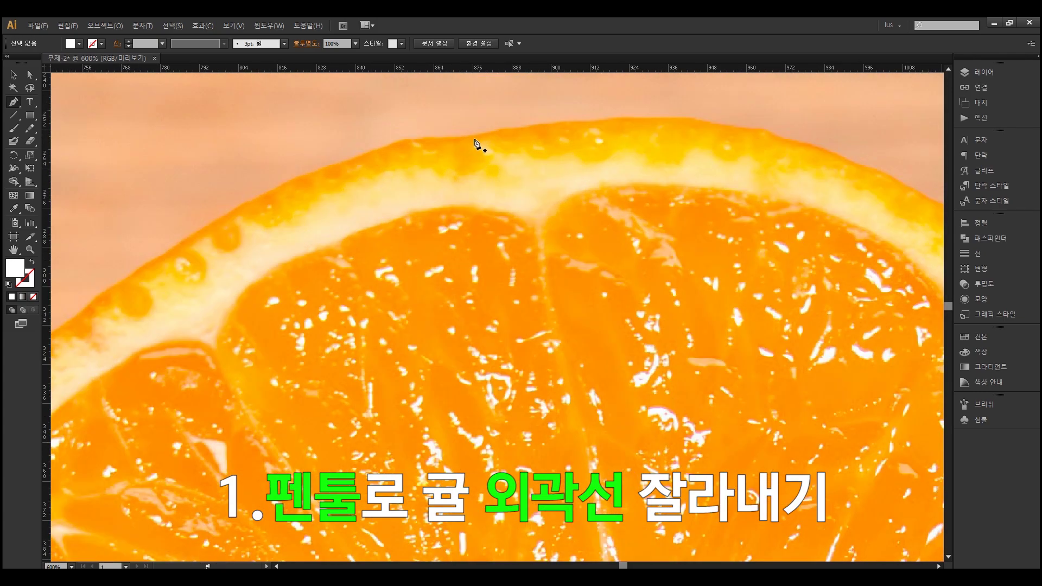
pyautogui.click(472, 138)
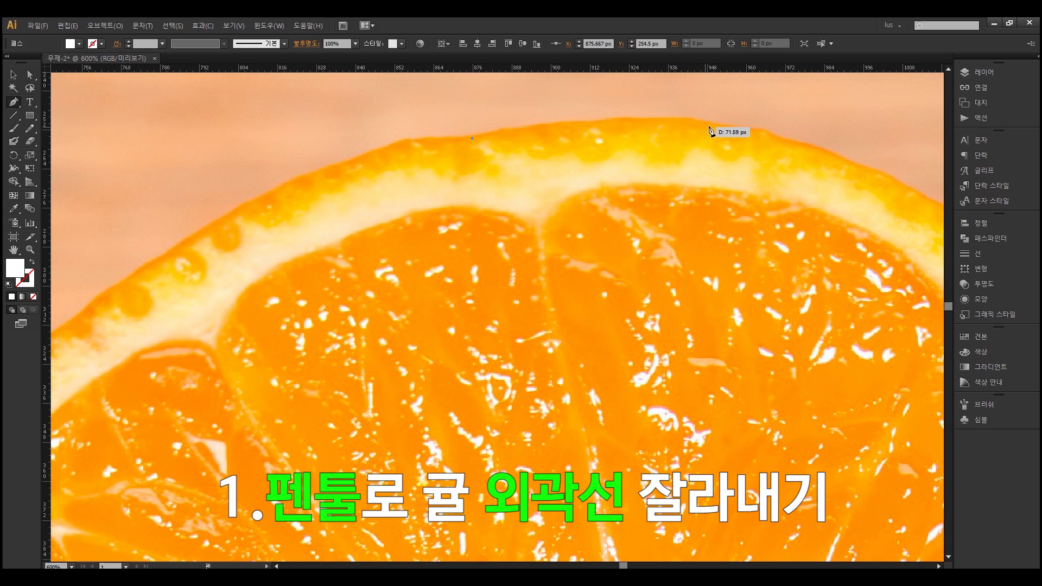
pyautogui.moveTo(718, 124); pyautogui.dragTo(783, 142)
pyautogui.moveTo(855, 211); pyautogui.dragTo(495, 169)
pyautogui.moveTo(633, 199); pyautogui.dragTo(739, 277)
# Continue the pen outline down the right side of the orange, following the outer edge of the rind.
pyautogui.moveTo(893, 396); pyautogui.dragTo(885, 486)
pyautogui.moveTo(886, 554); pyautogui.dragTo(734, 307)
pyautogui.moveTo(776, 386); pyautogui.dragTo(741, 258)
pyautogui.moveTo(773, 382); pyautogui.dragTo(780, 494)
pyautogui.click(773, 383)
pyautogui.moveTo(807, 444); pyautogui.dragTo(772, 245)
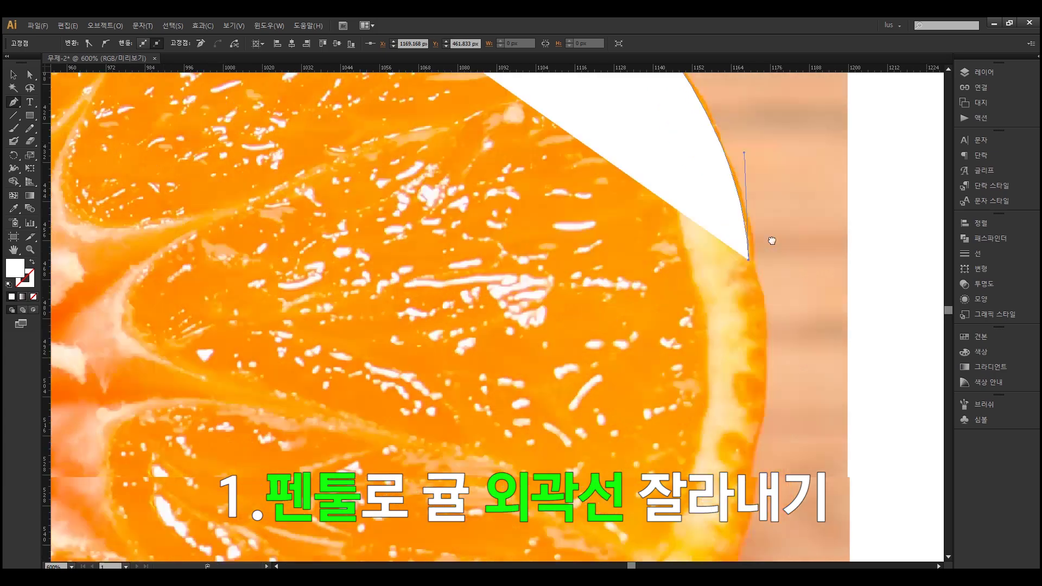
pyautogui.moveTo(737, 367); pyautogui.dragTo(689, 355)
pyautogui.moveTo(658, 438); pyautogui.dragTo(735, 249)
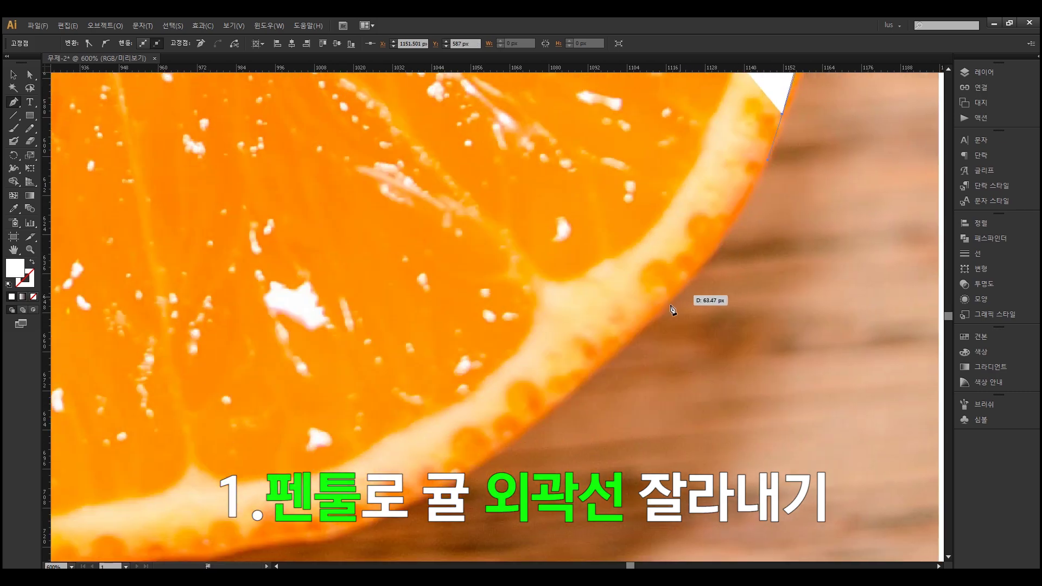
# Continue the pen outline around the orange's lower-right and bottom edge.
pyautogui.moveTo(653, 319); pyautogui.dragTo(841, 243)
pyautogui.moveTo(701, 353); pyautogui.dragTo(700, 355)
pyautogui.moveTo(639, 384); pyautogui.dragTo(636, 387)
pyautogui.moveTo(505, 416); pyautogui.dragTo(396, 433)
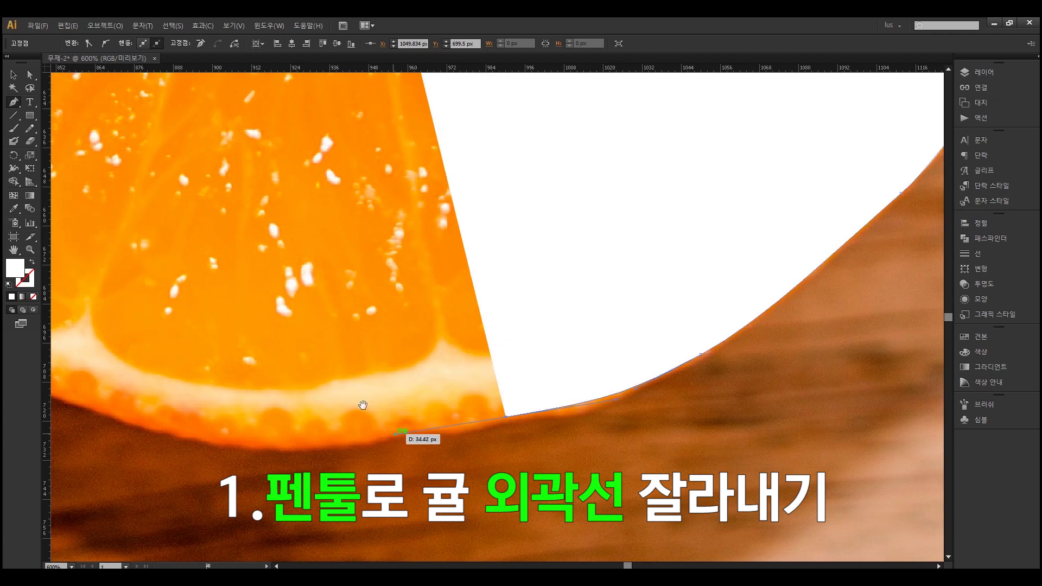
pyautogui.moveTo(339, 390); pyautogui.dragTo(649, 366)
pyautogui.moveTo(491, 410); pyautogui.dragTo(374, 375)
pyautogui.moveTo(356, 360); pyautogui.dragTo(676, 476)
# Extend the pen outline around the lower-left rind and up the orange's left side.
pyautogui.moveTo(518, 411); pyautogui.dragTo(437, 358)
pyautogui.moveTo(360, 241); pyautogui.dragTo(412, 328)
pyautogui.moveTo(391, 221); pyautogui.dragTo(506, 397)
pyautogui.moveTo(440, 362); pyautogui.dragTo(436, 356)
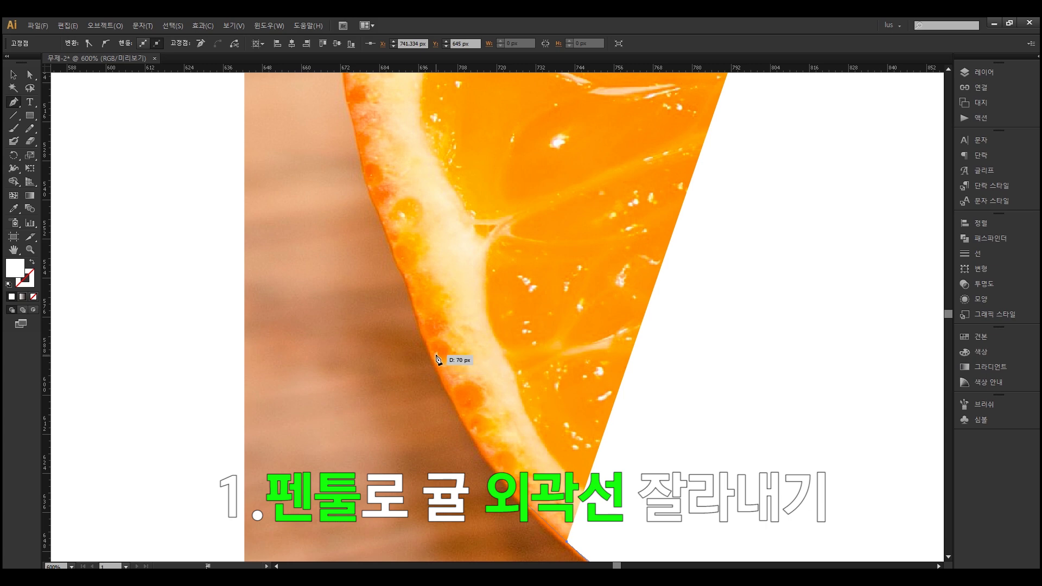
pyautogui.click(402, 266)
pyautogui.moveTo(452, 313); pyautogui.dragTo(517, 485)
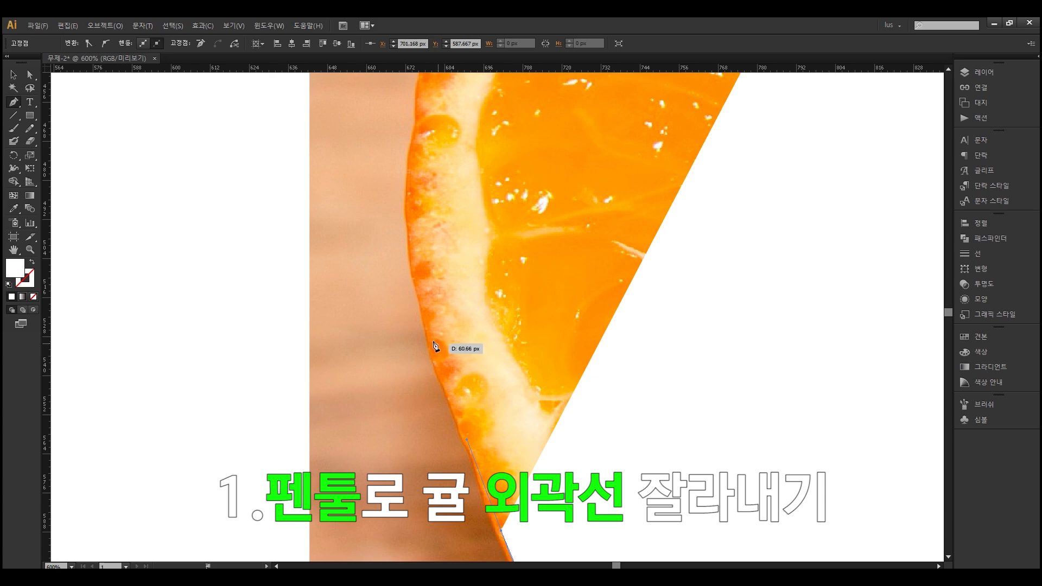
pyautogui.click(424, 317)
pyautogui.click(410, 253)
pyautogui.moveTo(455, 181); pyautogui.dragTo(482, 377)
# Trace the orange's upper-left edge, close the path at its starting anchor at the top, and deselect it.
pyautogui.click(445, 315)
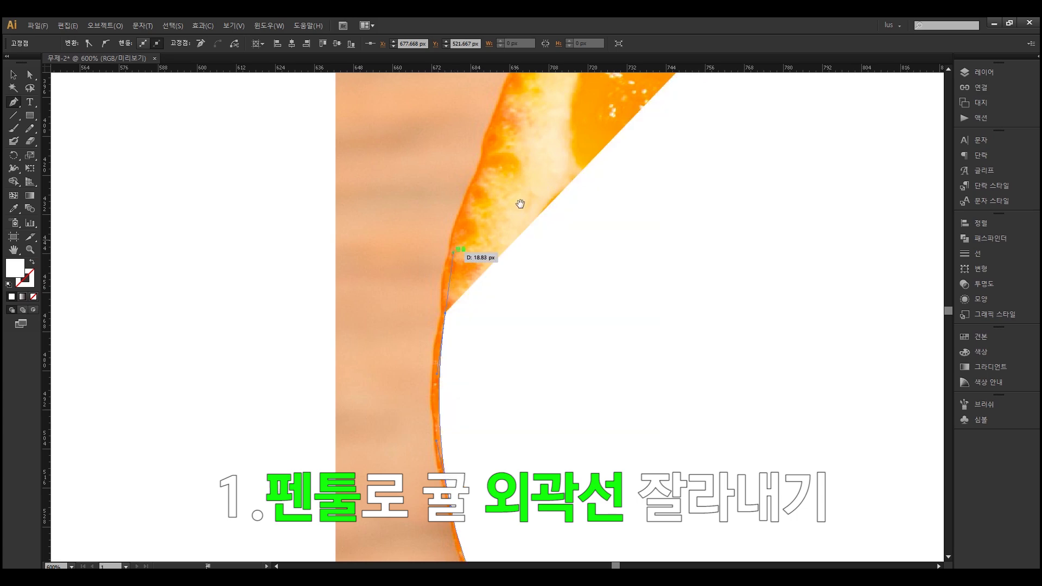
pyautogui.moveTo(503, 232); pyautogui.dragTo(472, 453)
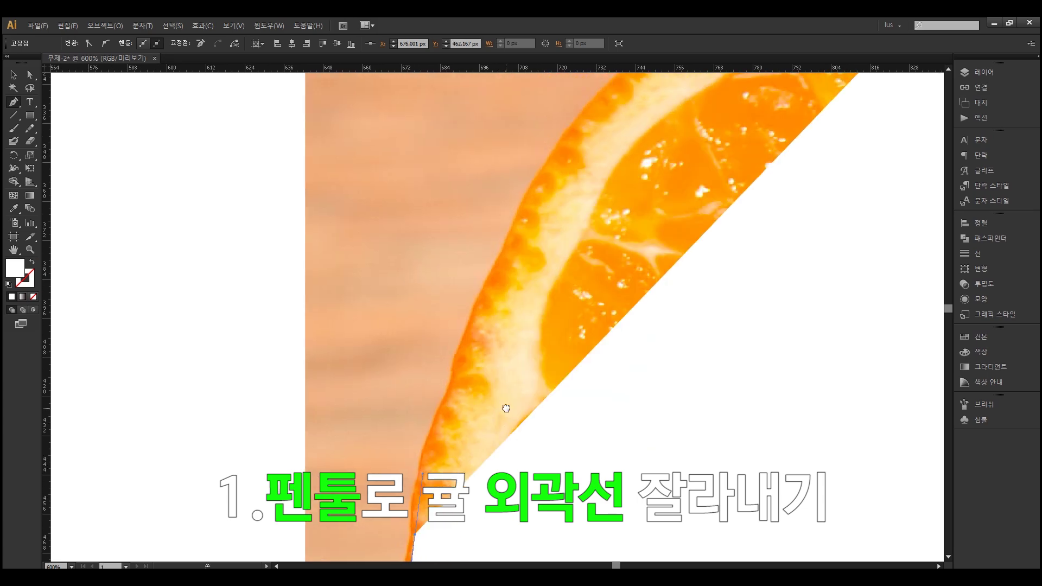
pyautogui.click(478, 297)
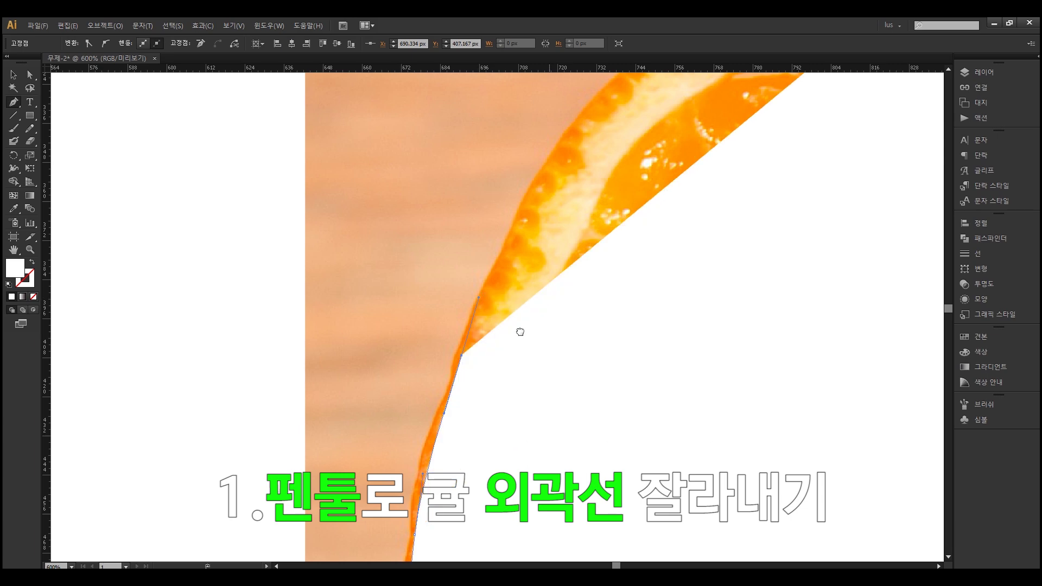
pyautogui.moveTo(541, 275); pyautogui.dragTo(487, 412)
pyautogui.click(497, 293)
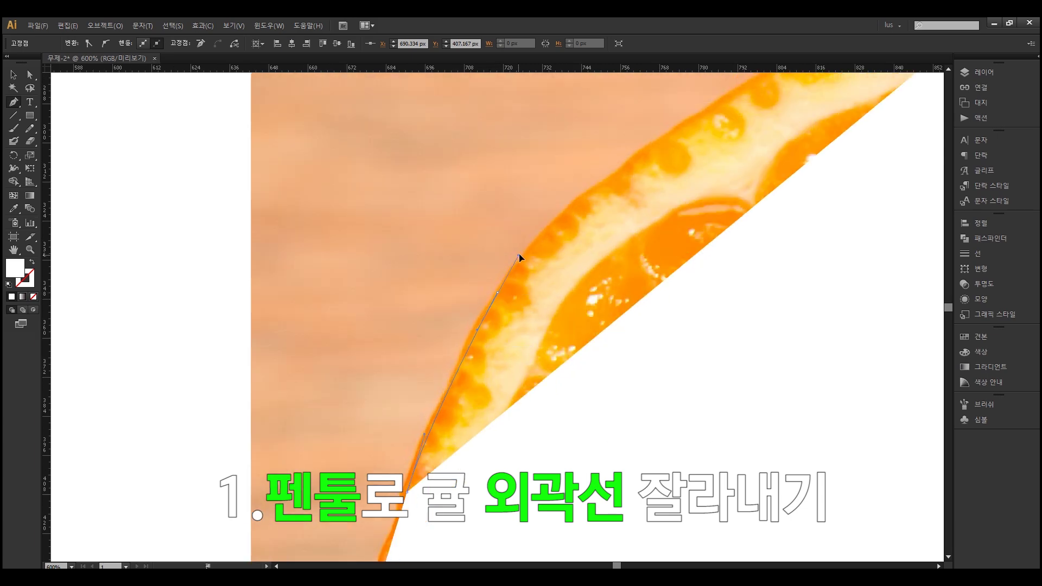
pyautogui.moveTo(522, 253); pyautogui.dragTo(523, 254)
pyautogui.moveTo(640, 232); pyautogui.dragTo(473, 414)
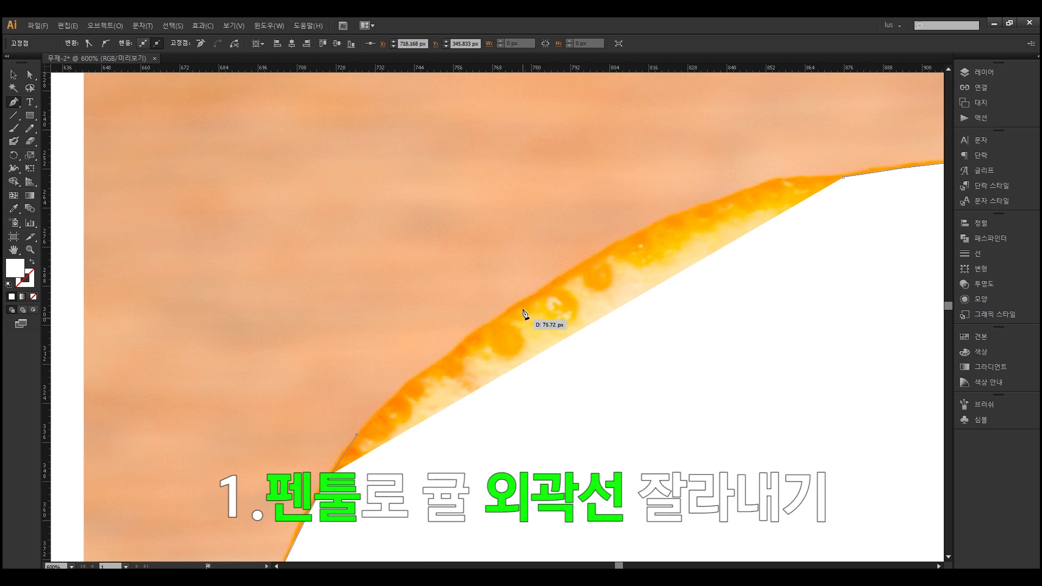
pyautogui.moveTo(522, 307); pyautogui.dragTo(335, 399)
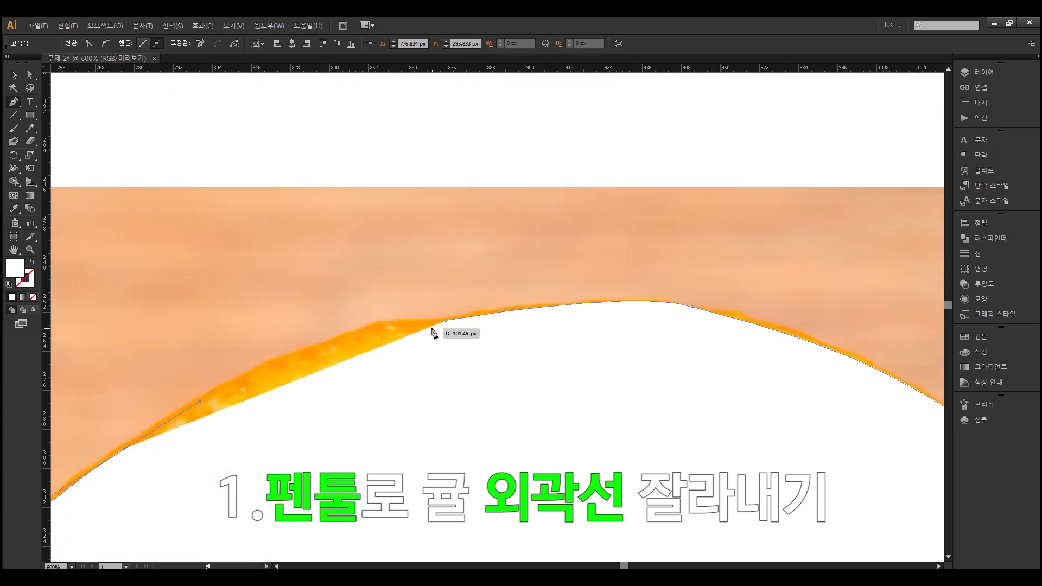
pyautogui.moveTo(446, 321); pyautogui.dragTo(561, 311)
pyautogui.scroll(-5, 510, 346)
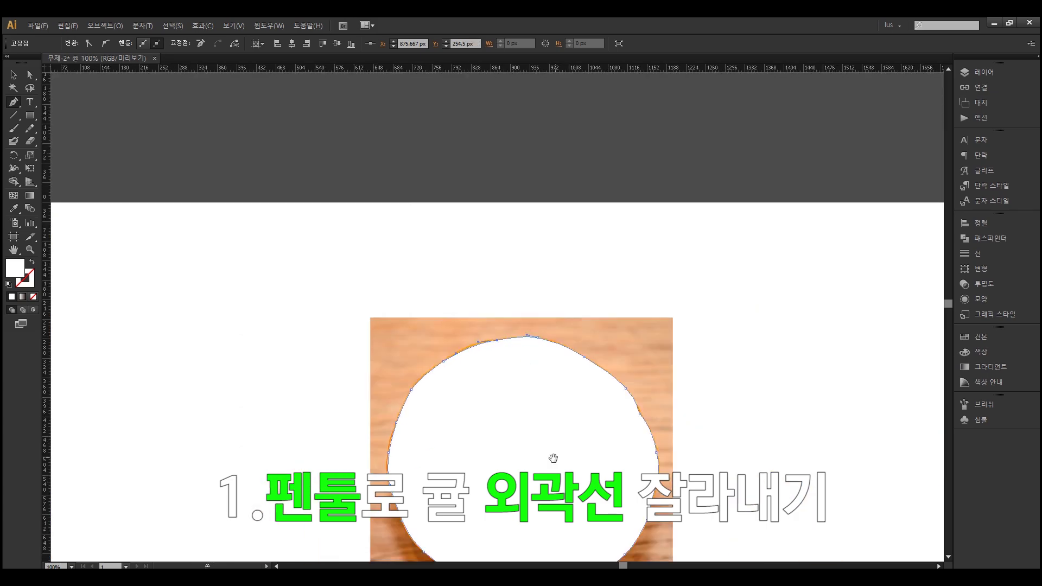
pyautogui.moveTo(552, 457); pyautogui.dragTo(549, 342)
pyautogui.scroll(1, 584, 367)
pyautogui.press('v')
pyautogui.click(803, 326)
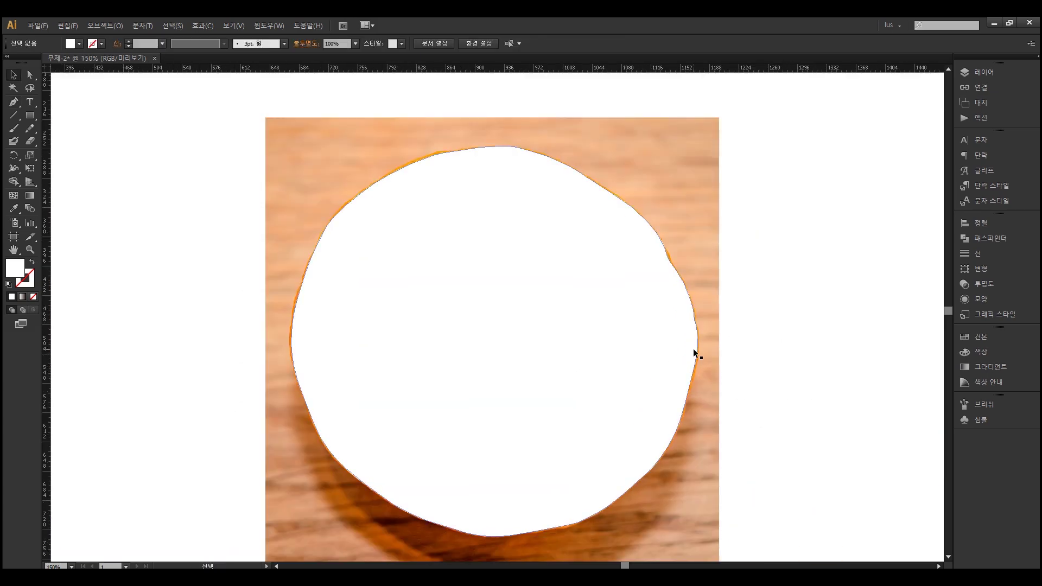
pyautogui.moveTo(626, 329); pyautogui.dragTo(511, 397)
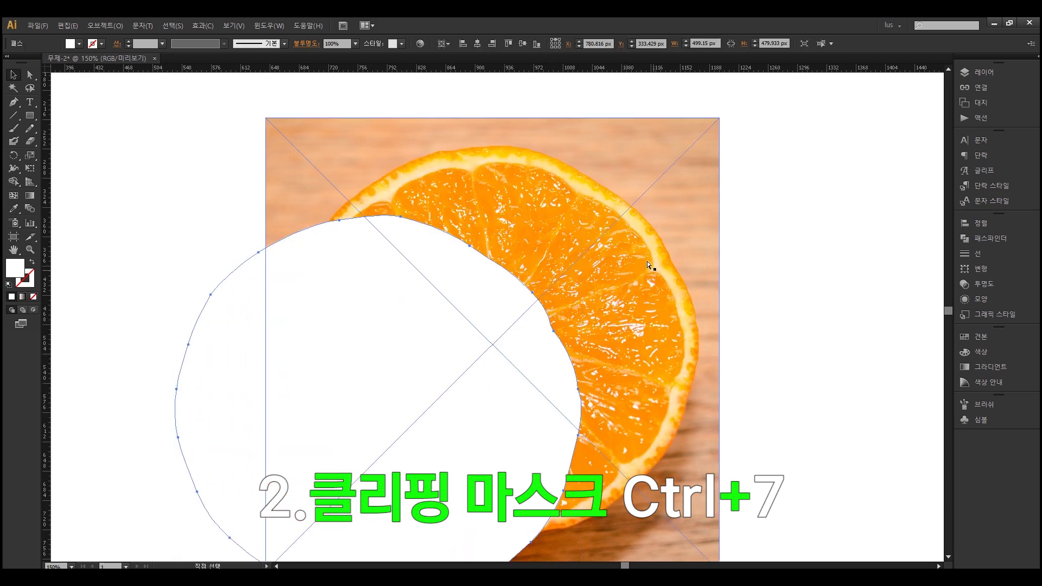
pyautogui.hotkey('ctrl', 'z')
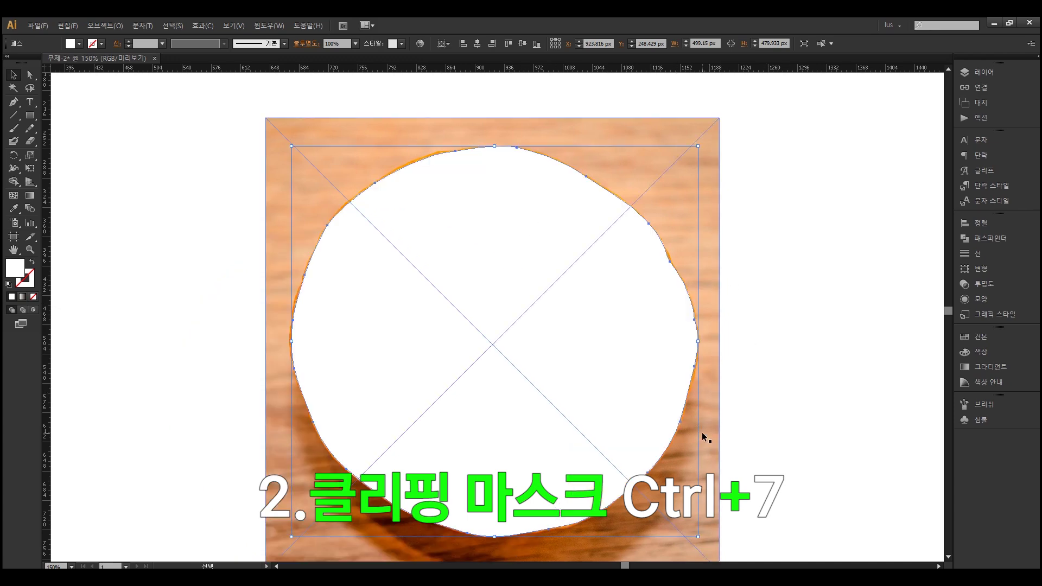
pyautogui.click(818, 353)
# Make a clipping mask from the traced outline and the orange photo, and deselect the cut-out.
pyautogui.moveTo(811, 488); pyautogui.dragTo(239, 126)
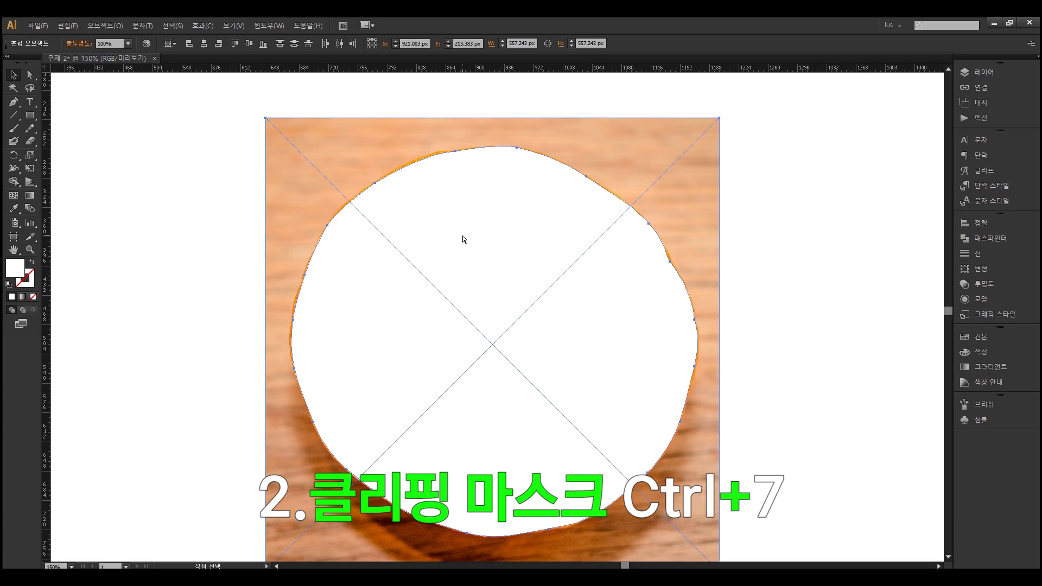
pyautogui.hotkey('ctrl', '7')
pyautogui.hotkey('ctrl', 'z')
pyautogui.press('v')
pyautogui.rightClick(507, 226)
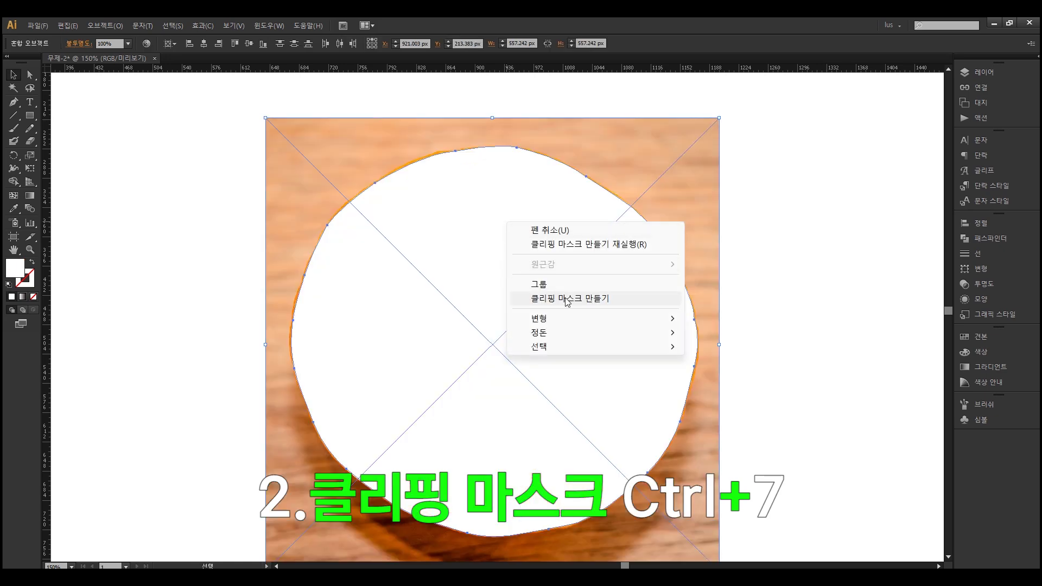
pyautogui.click(106, 25)
pyautogui.moveTo(174, 408)
pyautogui.click(372, 410)
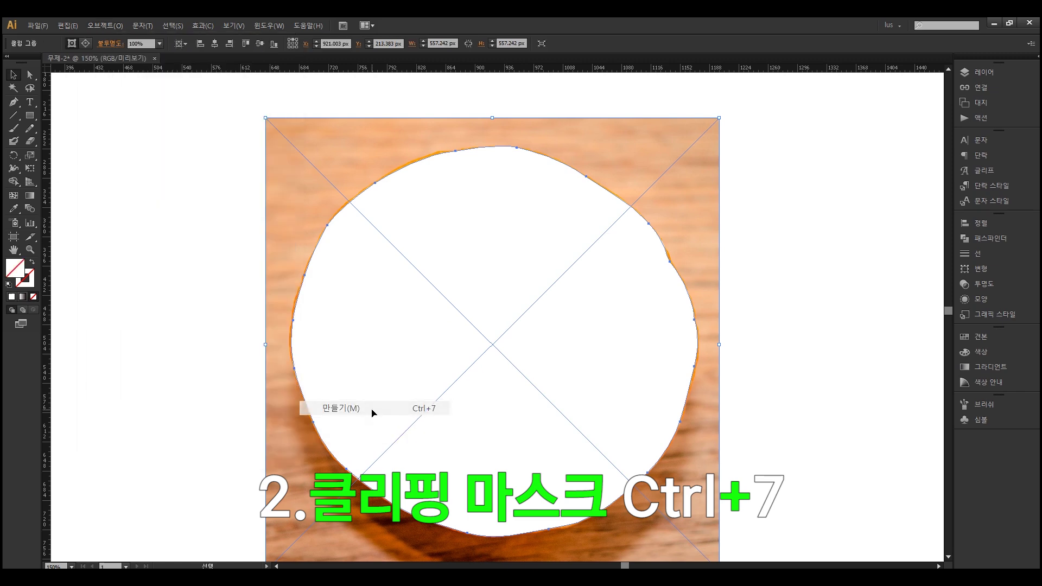
pyautogui.hotkey('ctrl', '1')
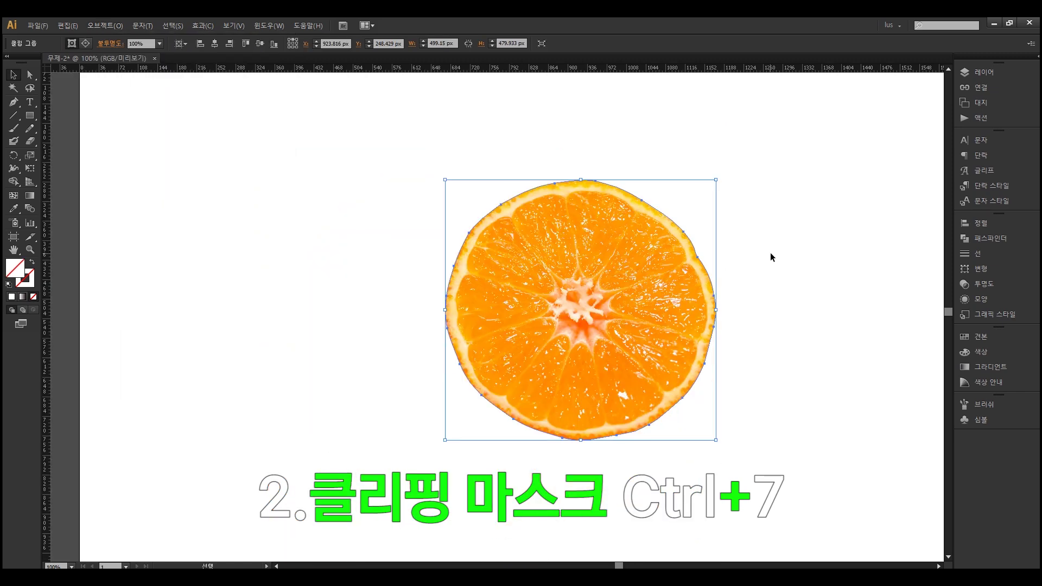
pyautogui.click(770, 253)
pyautogui.moveTo(772, 291); pyautogui.dragTo(548, 351)
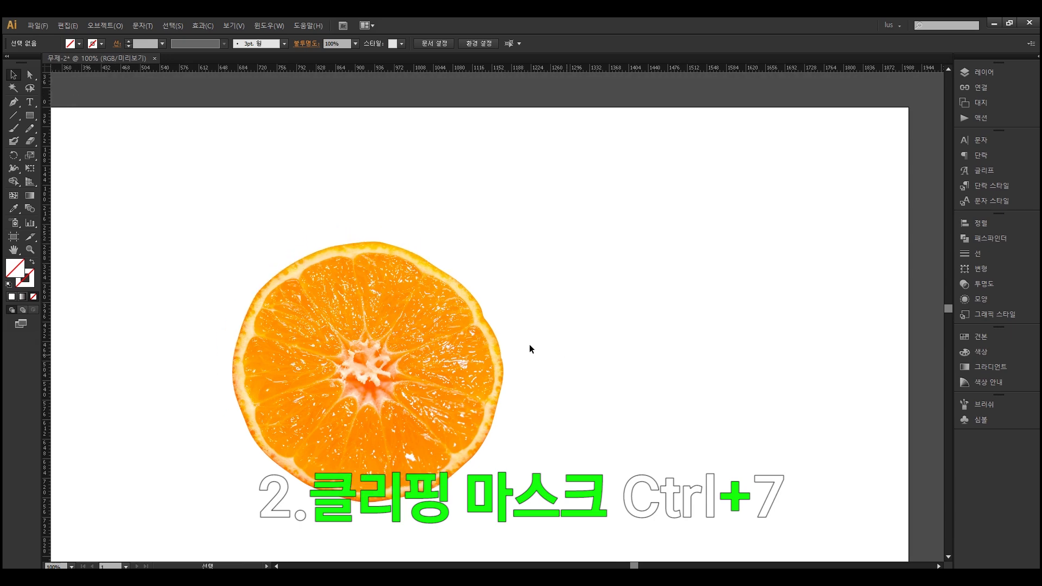
pyautogui.hotkey('ctrl', '-')
pyautogui.moveTo(462, 351); pyautogui.dragTo(522, 145)
pyautogui.moveTo(528, 220); pyautogui.dragTo(524, 373)
pyautogui.moveTo(526, 314); pyautogui.dragTo(519, 251)
pyautogui.click(613, 349)
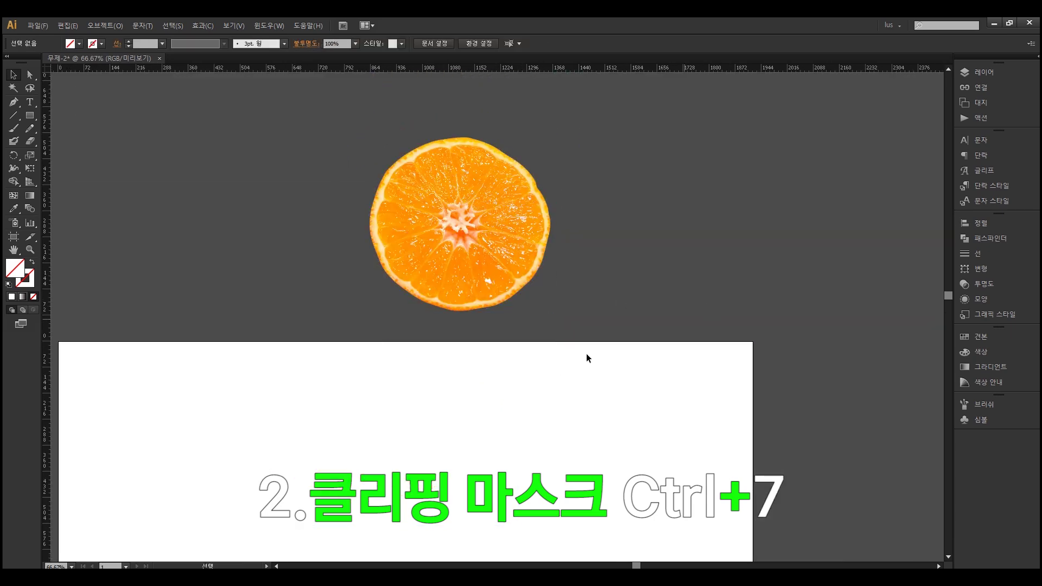
pyautogui.hotkey('ctrl', 'z')
pyautogui.hotkey('ctrl', 'z')
pyautogui.hotkey('ctrl', 'z')
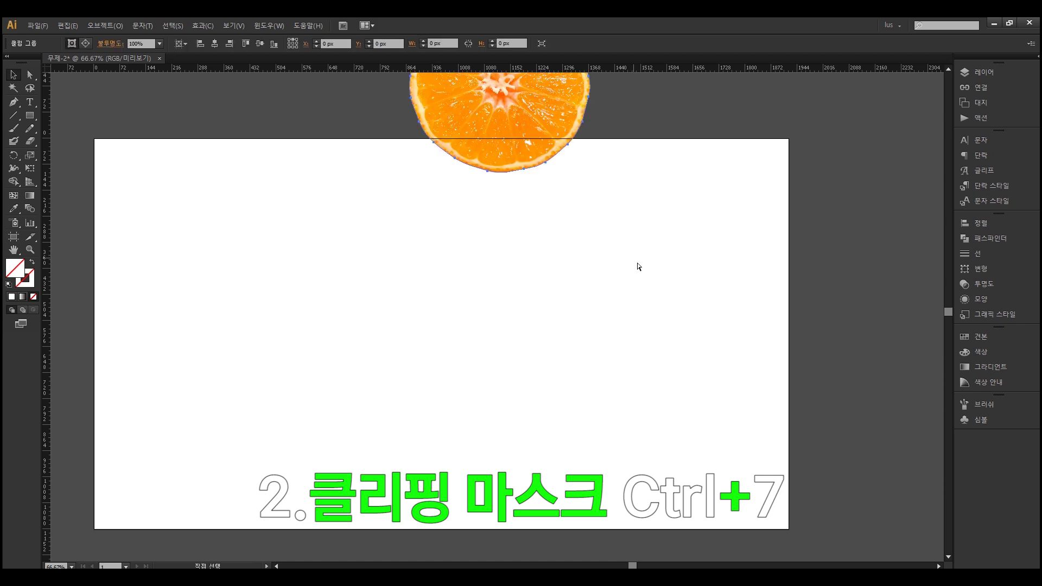
pyautogui.click(474, 373)
pyautogui.hotkey('ctrl', '+')
pyautogui.moveTo(532, 372); pyautogui.dragTo(669, 360)
pyautogui.scroll(-1, 695, 327)
pyautogui.moveTo(718, 324); pyautogui.dragTo(639, 316)
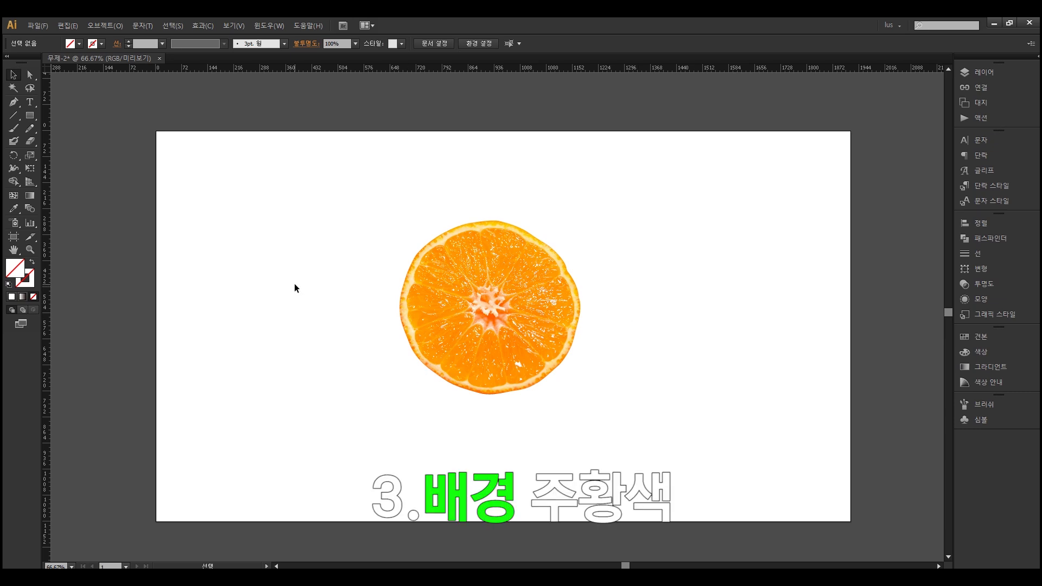
# Draw a 1920 by 1080 px rectangle starting from the artboard's upper-left corner so it covers the whole artboard.
pyautogui.click(31, 116)
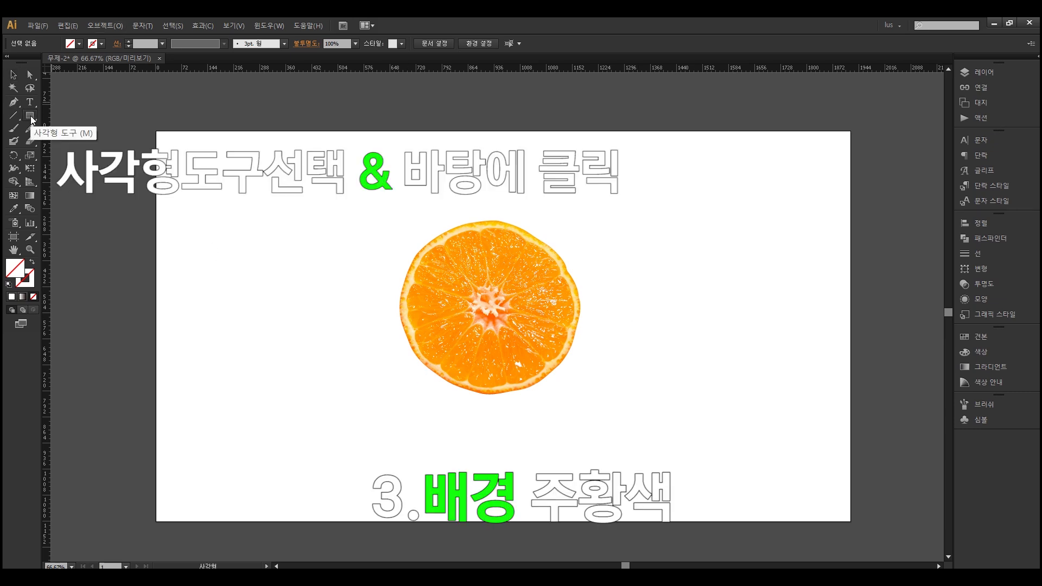
pyautogui.click(157, 131)
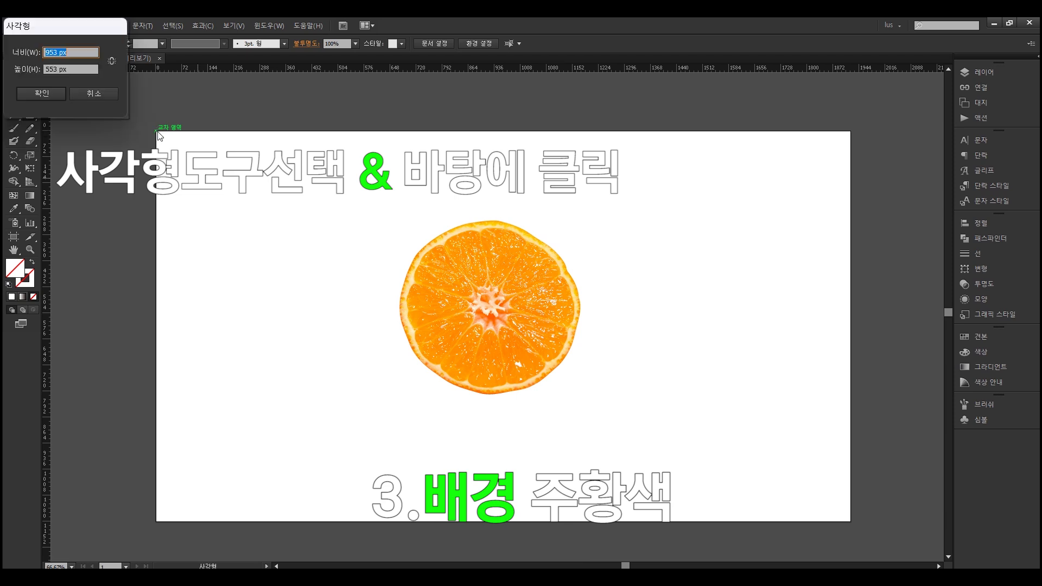
pyautogui.moveTo(76, 30); pyautogui.dragTo(356, 87)
pyautogui.write('1920')
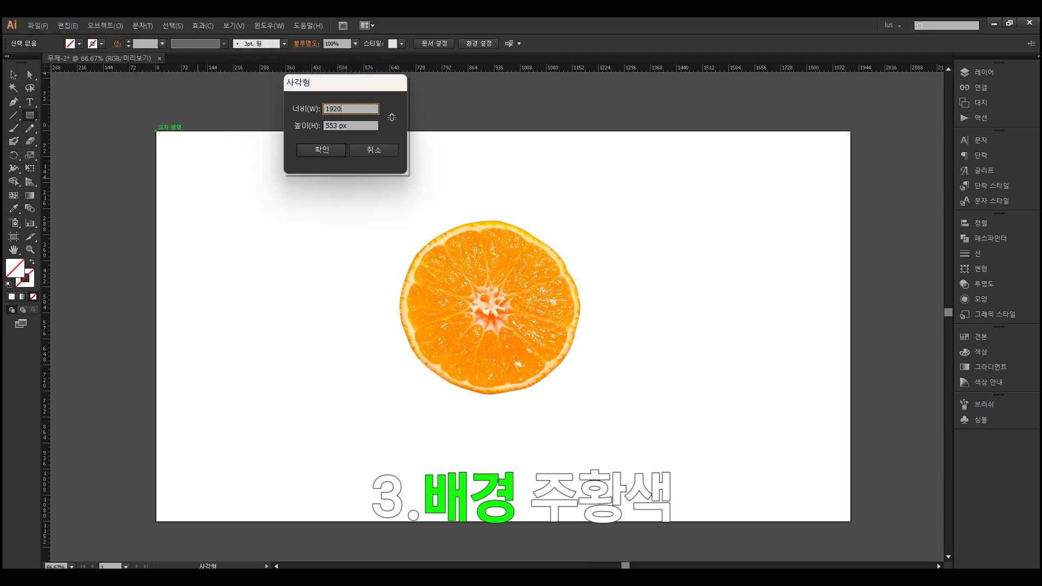
pyautogui.press('Tab')
pyautogui.write('1080')
pyautogui.press('Return')
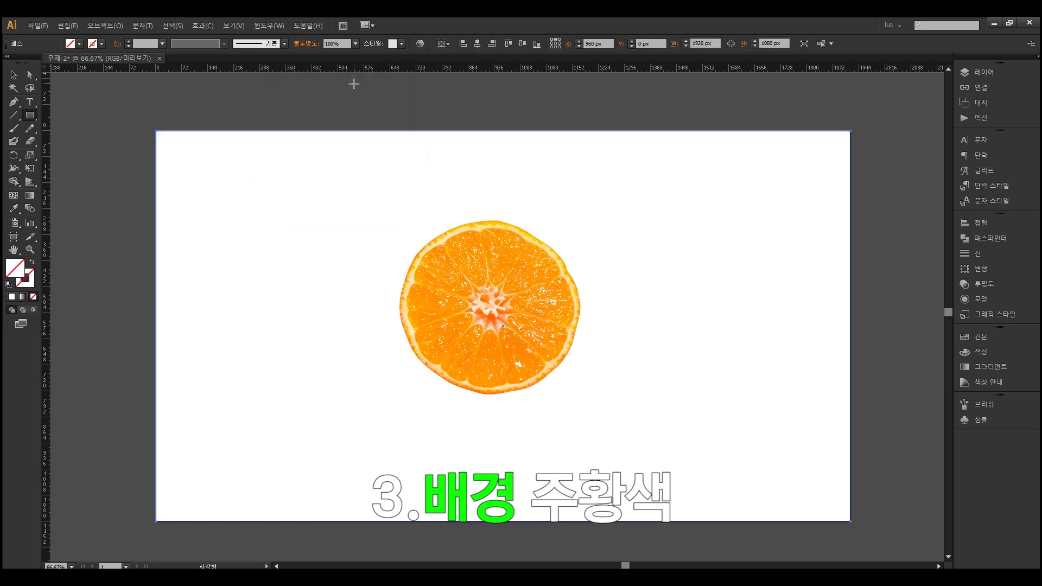
pyautogui.press('v')
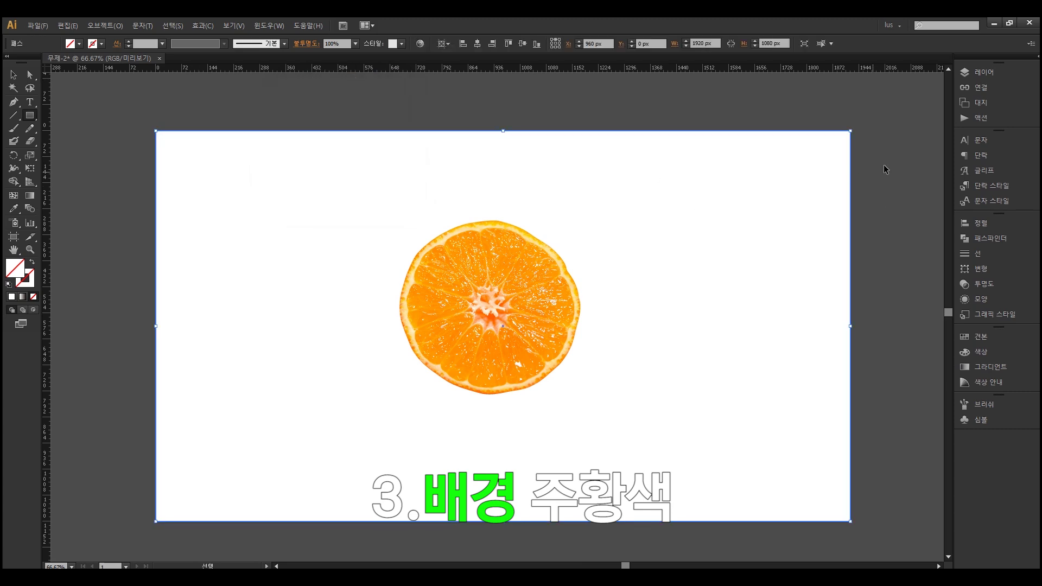
# Fill the full-artboard rectangle with orange, R 255, G 133, B 0, deselect it, and collapse the color settings.
pyautogui.click(838, 178)
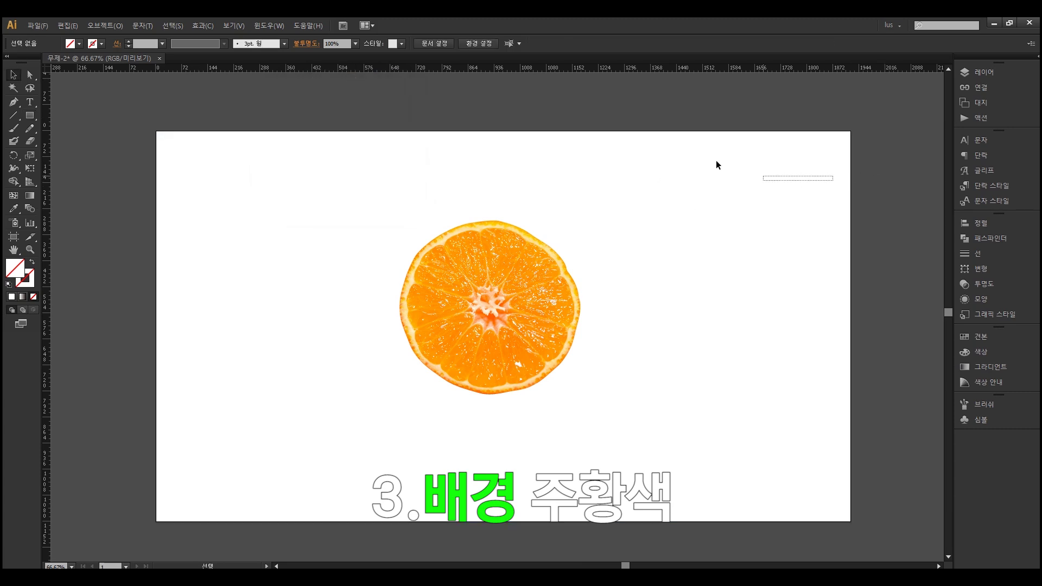
pyautogui.click(849, 175)
pyautogui.press('F5')
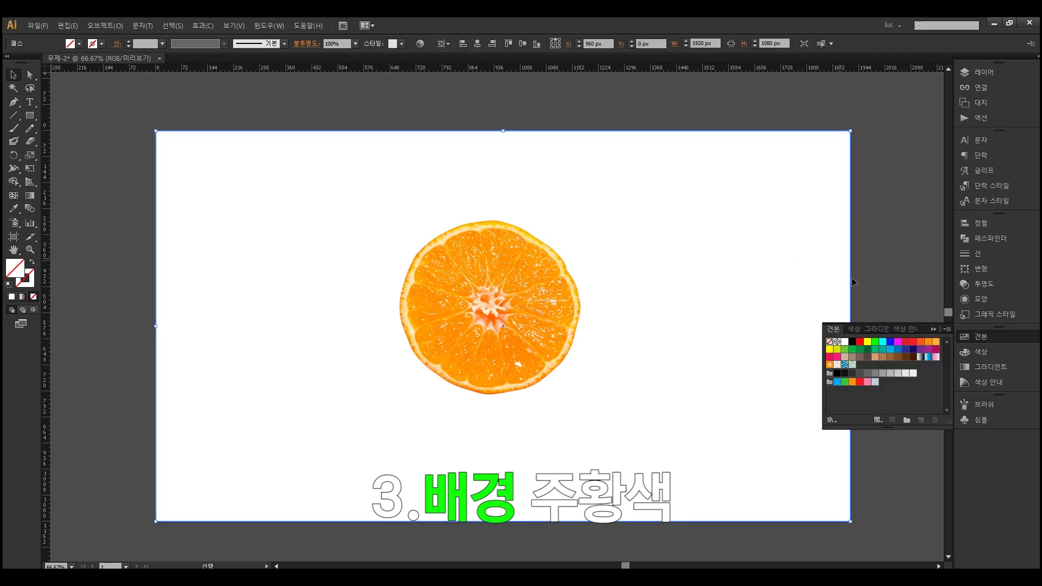
pyautogui.click(854, 331)
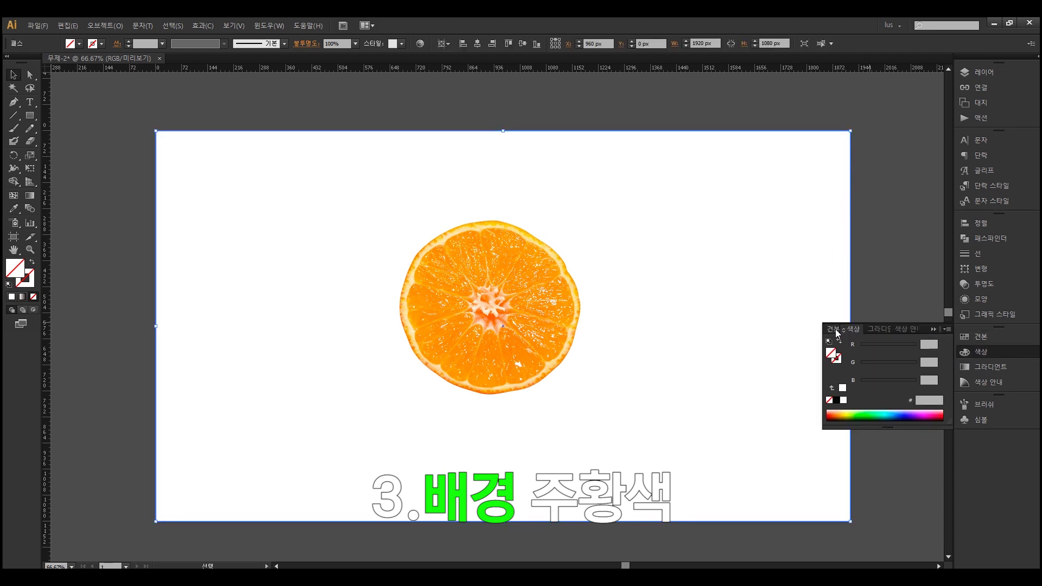
pyautogui.click(836, 330)
pyautogui.click(937, 343)
pyautogui.click(853, 329)
pyautogui.moveTo(890, 364); pyautogui.dragTo(890, 366)
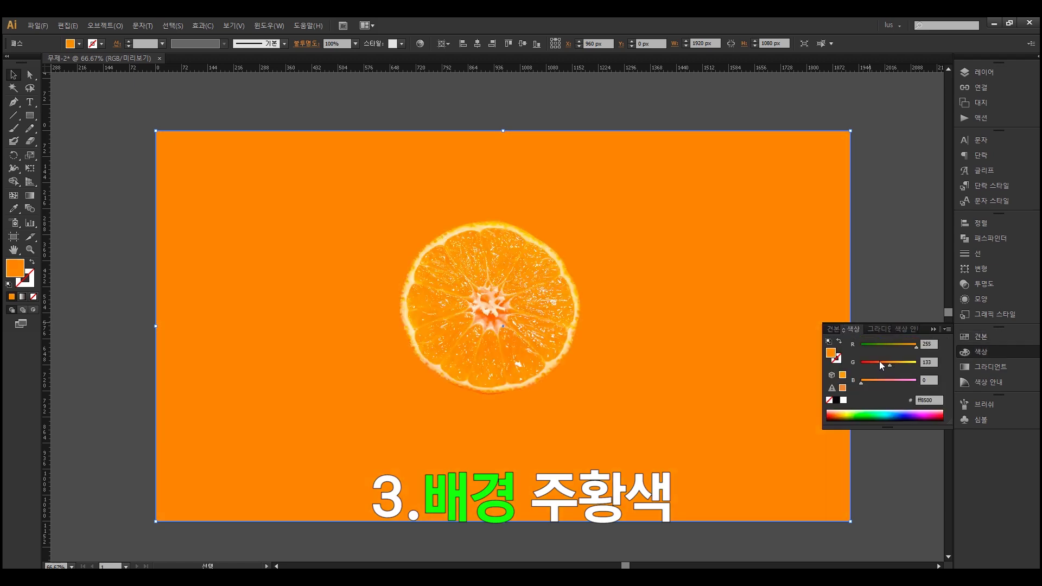
pyautogui.press('a')
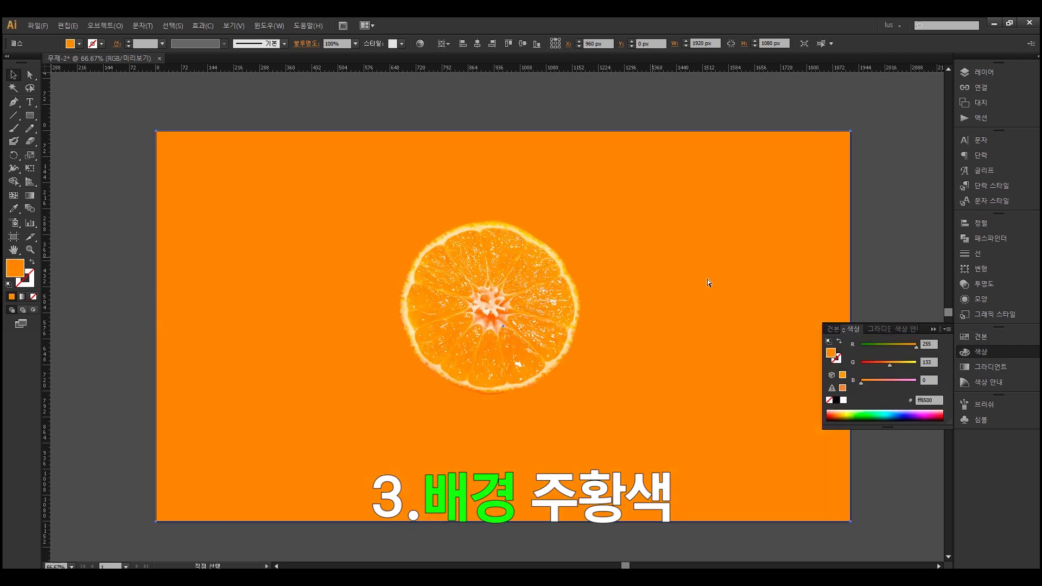
pyautogui.click(884, 219)
pyautogui.press('v')
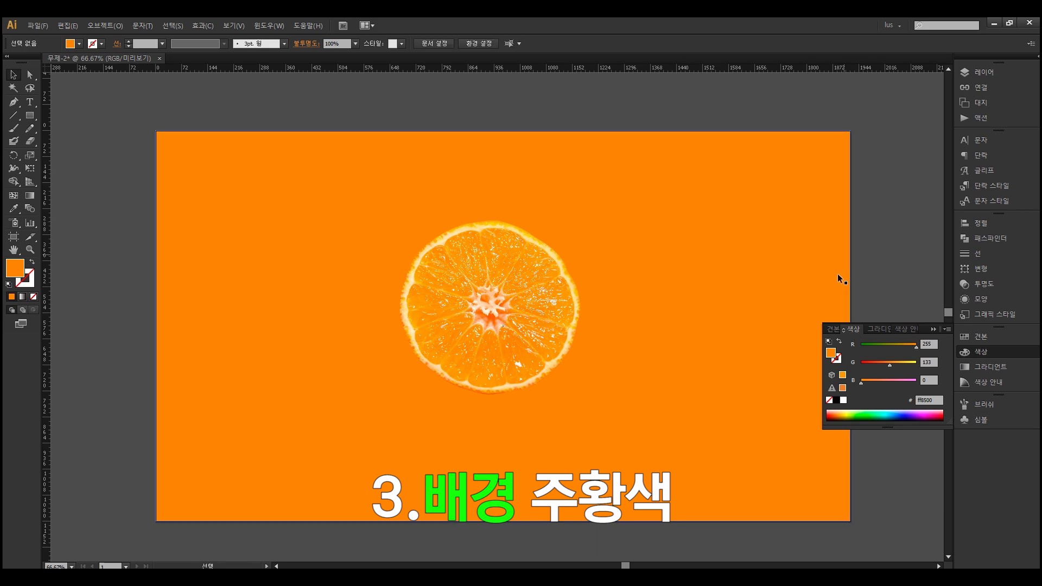
pyautogui.click(991, 353)
# Try to move the orange background rectangle down and to the left, and undo the move.
pyautogui.press('a')
pyautogui.click(619, 231)
pyautogui.press('v')
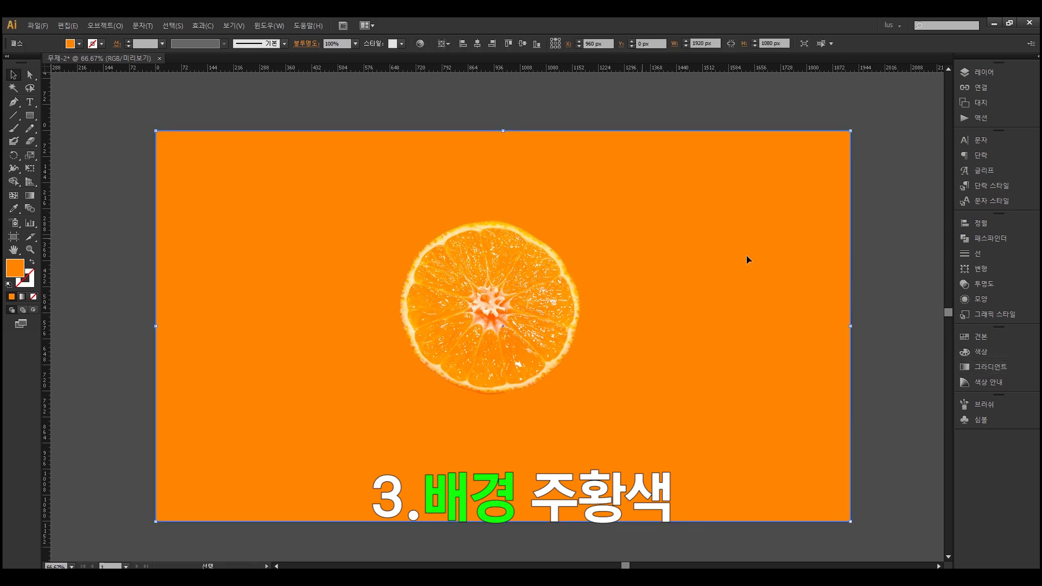
pyautogui.click(885, 222)
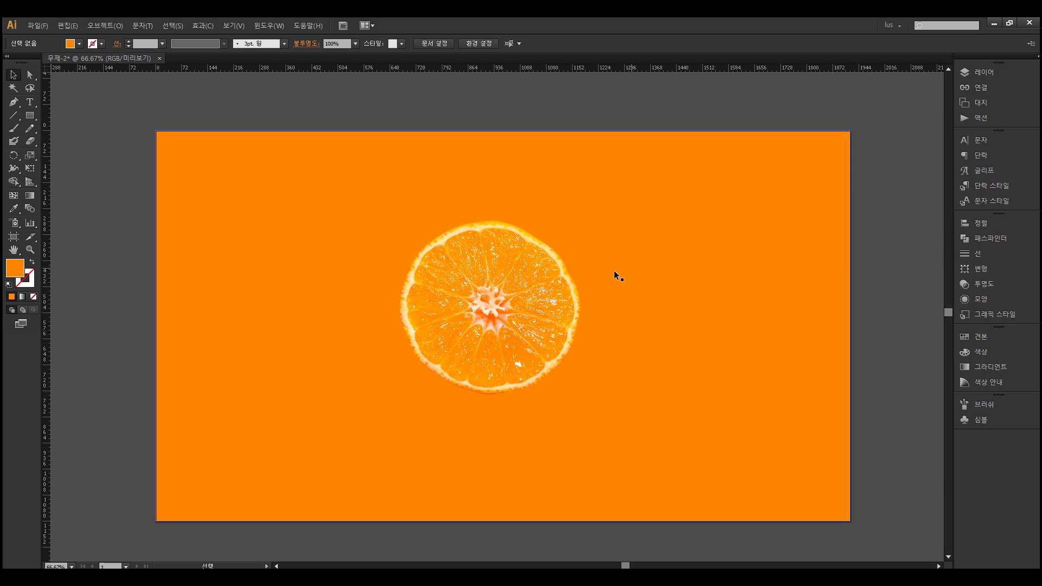
pyautogui.moveTo(711, 307); pyautogui.dragTo(713, 308)
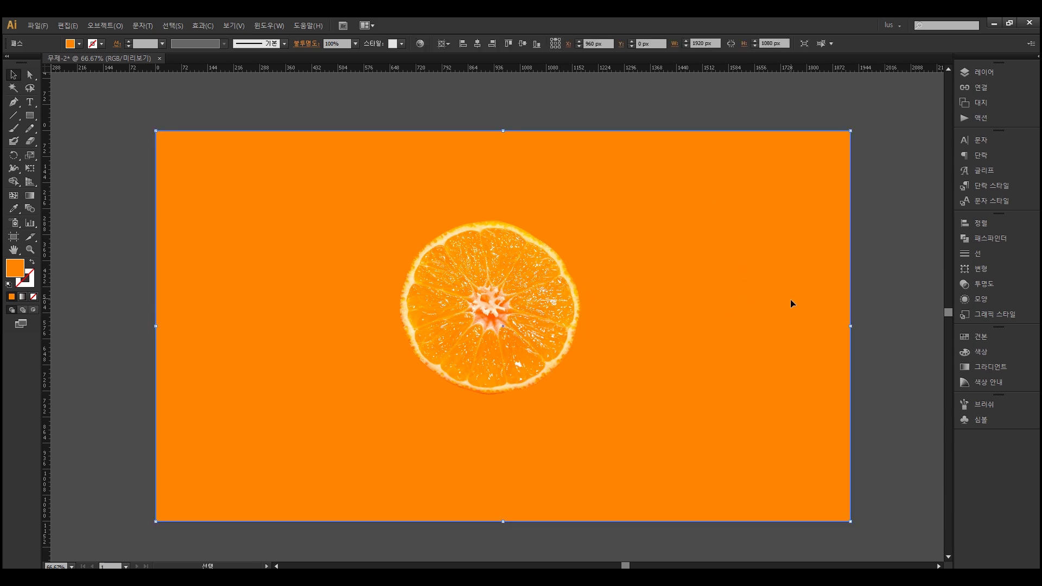
pyautogui.moveTo(790, 300); pyautogui.dragTo(700, 398)
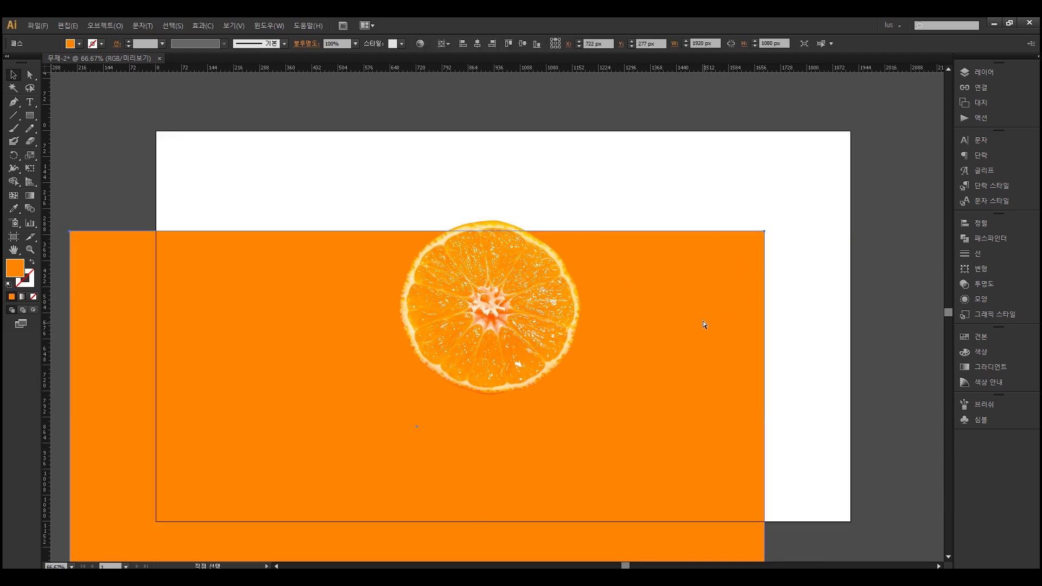
pyautogui.hotkey('ctrl', 'z')
pyautogui.press('ctrl')
pyautogui.press('ctrl')
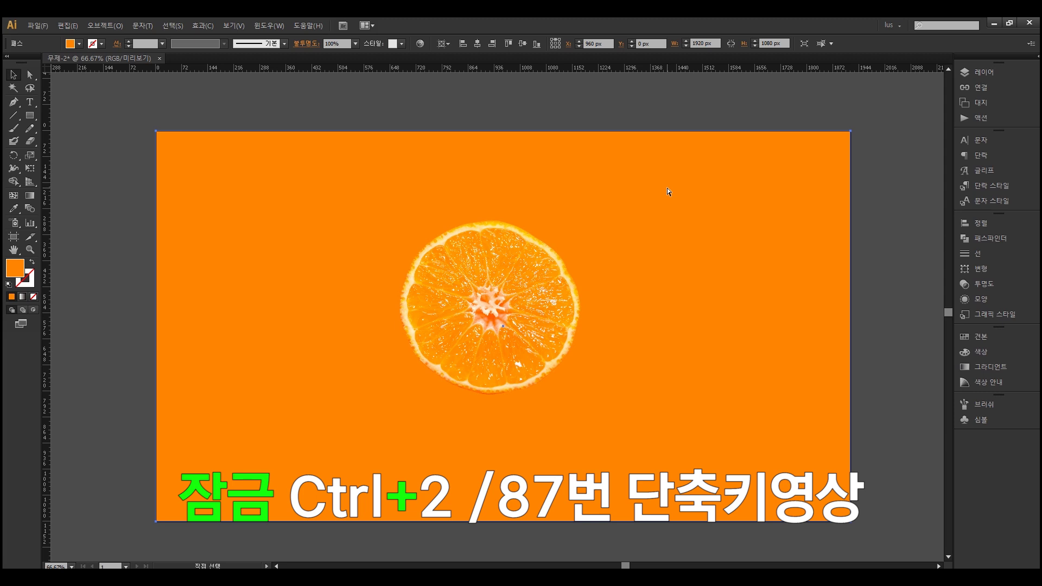
# Lock the orange background rectangle, try selecting it, and release the lock again.
pyautogui.hotkey('ctrl', '2')
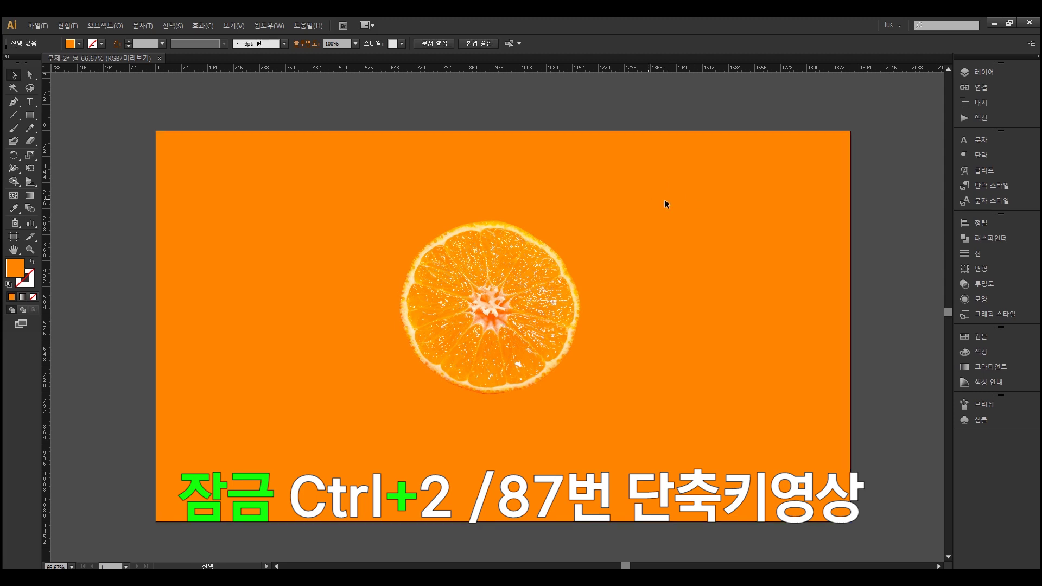
pyautogui.moveTo(887, 422); pyautogui.dragTo(868, 404)
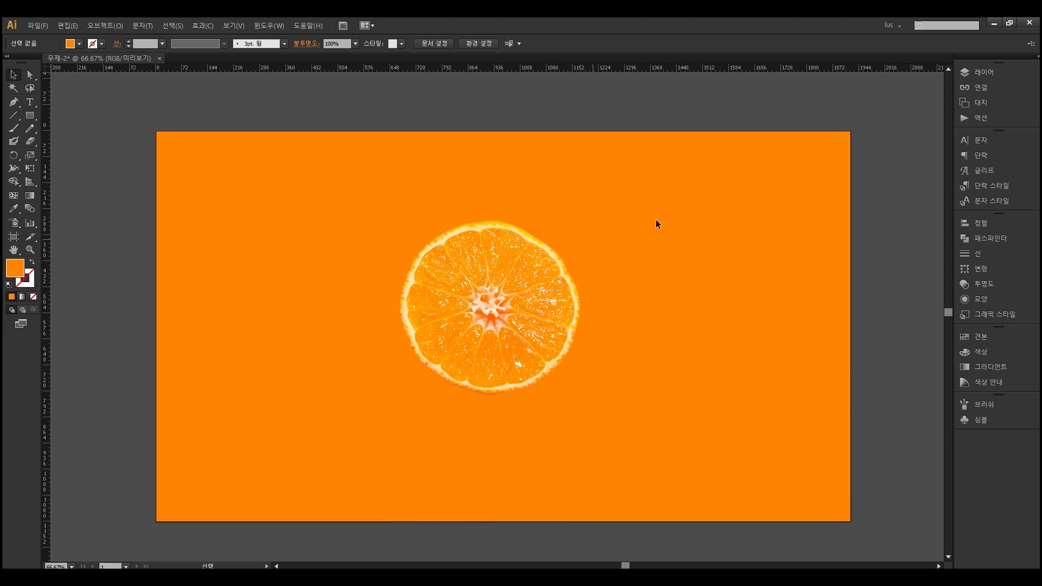
pyautogui.hotkey('ctrl', 'alt', '2')
# Select the orange background rectangle and lock it in place behind the orange slice.
pyautogui.click(629, 112)
pyautogui.hotkey('ctrl', 'a')
pyautogui.click(75, 26)
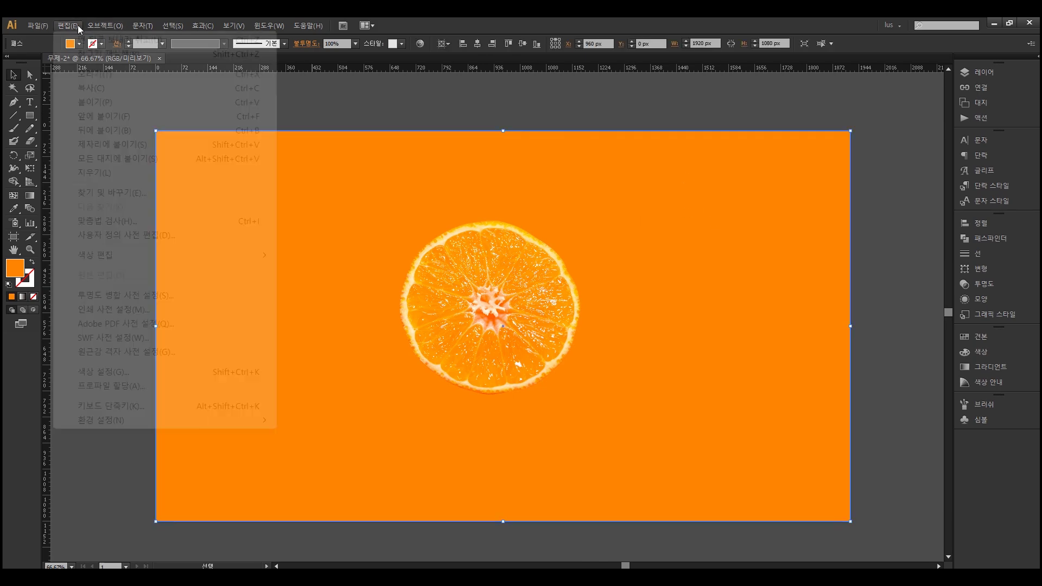
pyautogui.moveTo(97, 24)
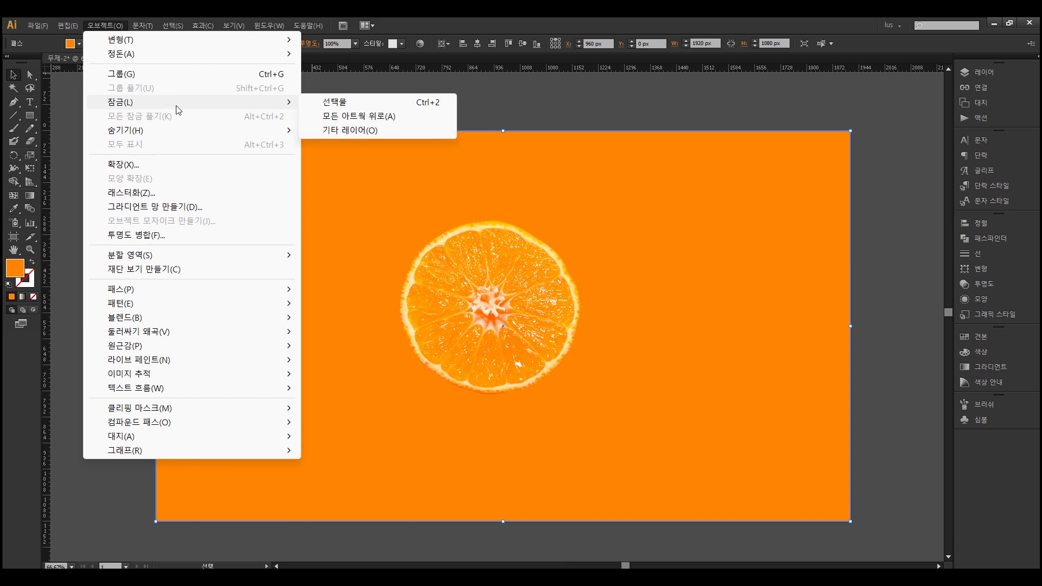
pyautogui.moveTo(210, 102)
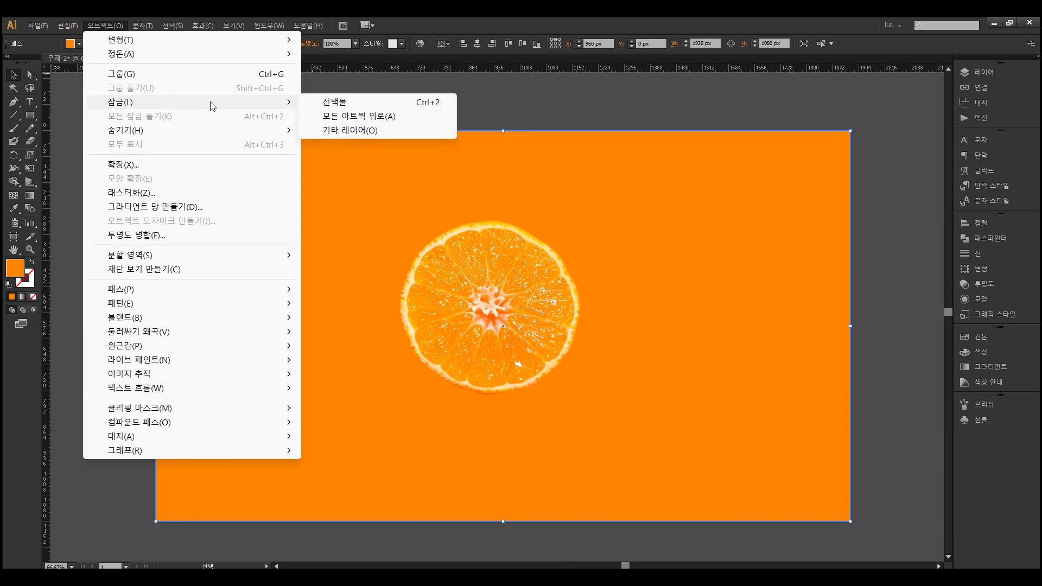
pyautogui.click(348, 102)
pyautogui.moveTo(789, 270); pyautogui.dragTo(698, 333)
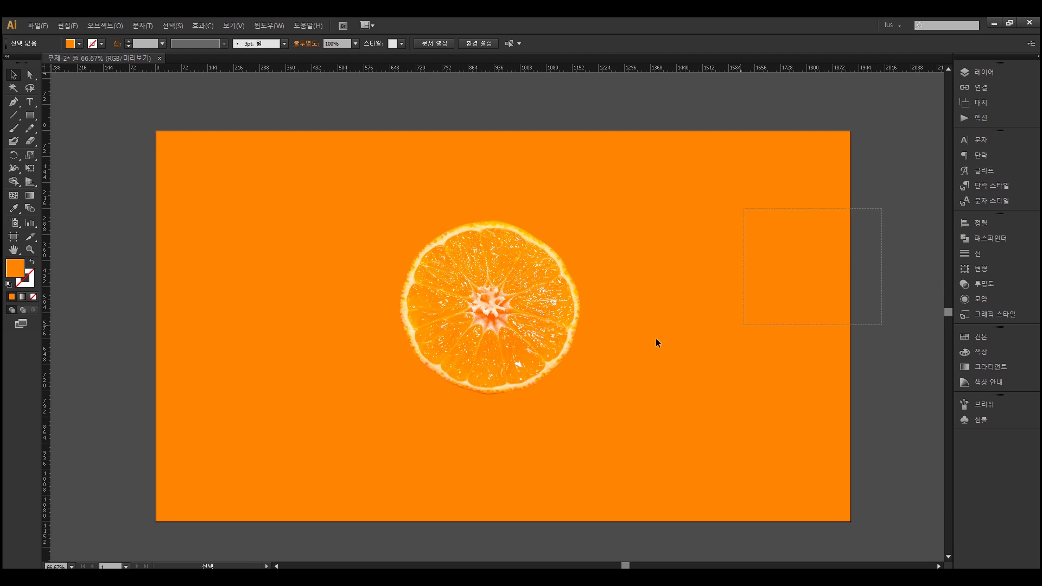
# Move the clipped orange slice to the upper-left part of the artboard and deselect it.
pyautogui.moveTo(614, 300); pyautogui.dragTo(504, 317)
pyautogui.hotkey('ctrl', 'z')
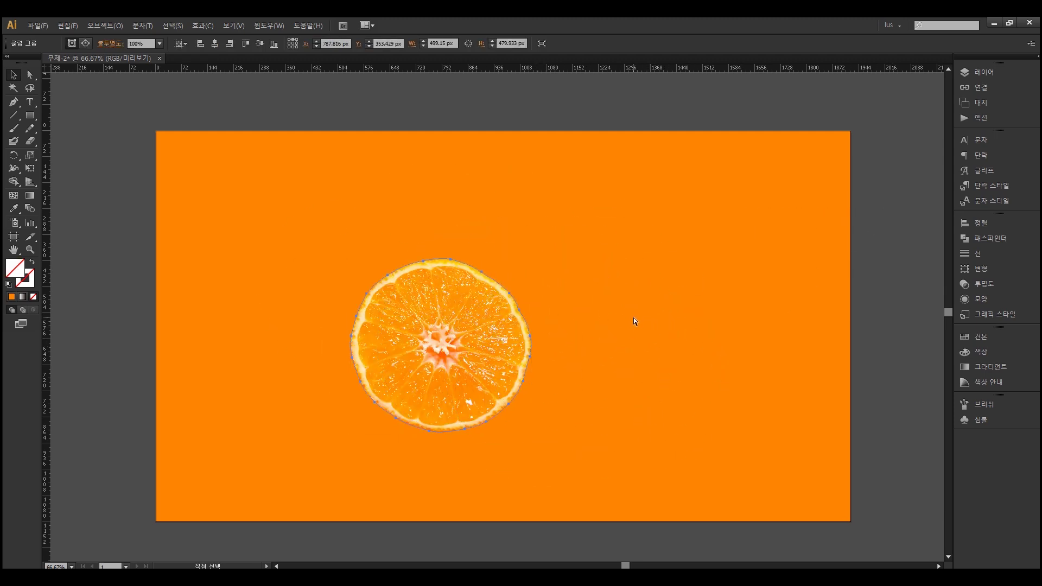
pyautogui.click(634, 318)
pyautogui.scroll(1, 460, 365)
pyautogui.moveTo(484, 366); pyautogui.dragTo(400, 238)
pyautogui.scroll(-1, 396, 264)
pyautogui.click(517, 256)
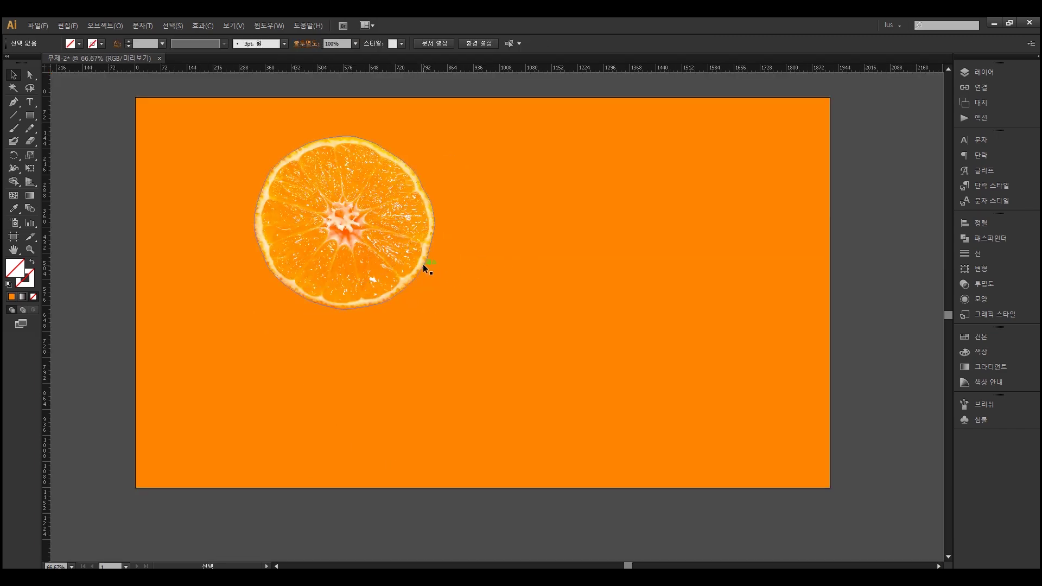
pyautogui.moveTo(1041, 30); pyautogui.dragTo(621, 129)
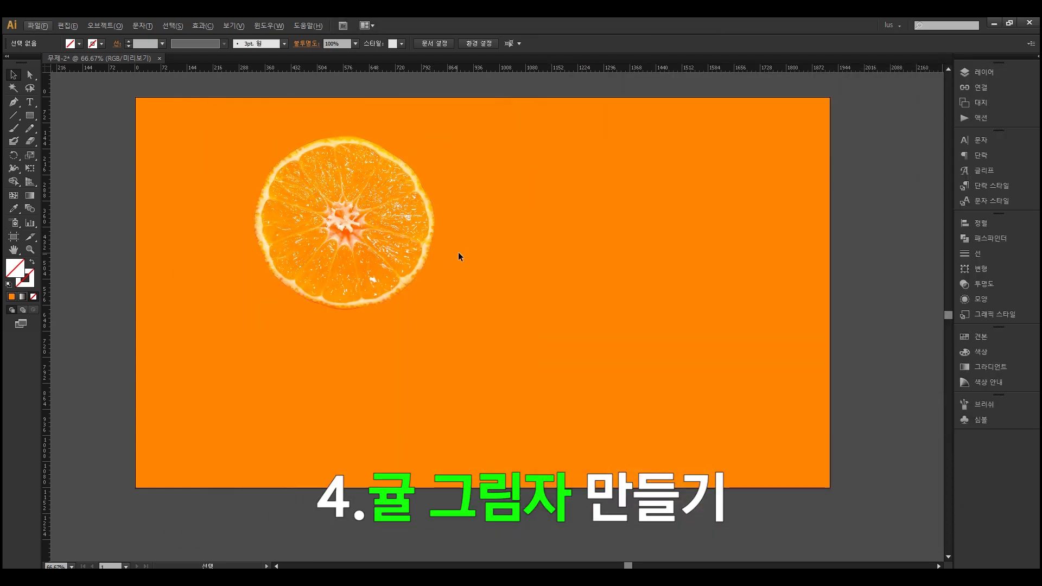
# Duplicate the orange slice, place the copy to its right and slightly lower, and deselect it.
pyautogui.moveTo(428, 246); pyautogui.dragTo(538, 280)
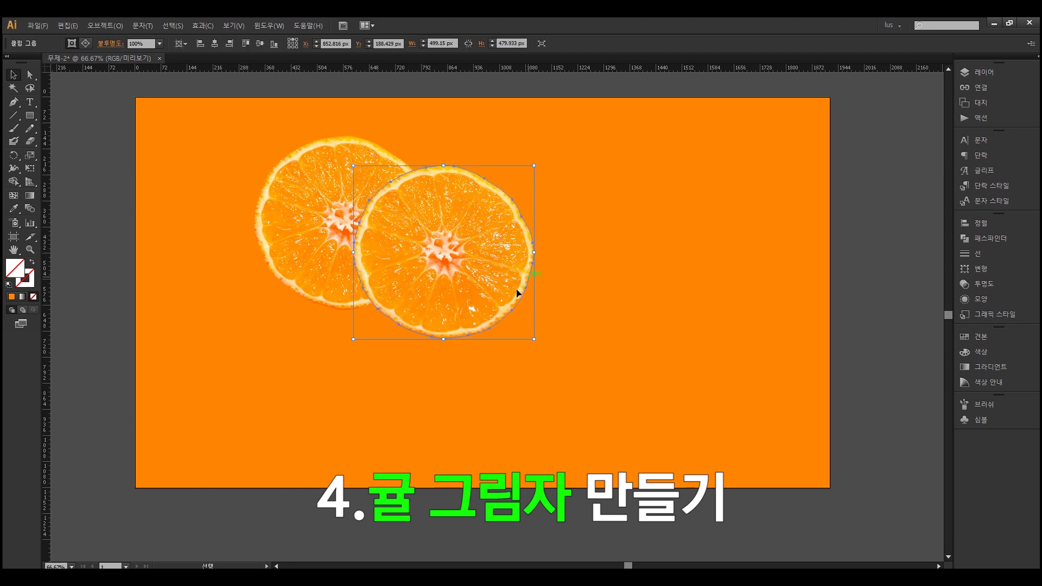
pyautogui.moveTo(471, 288); pyautogui.dragTo(575, 304)
pyautogui.hotkey('ctrl', 'shift', 'a')
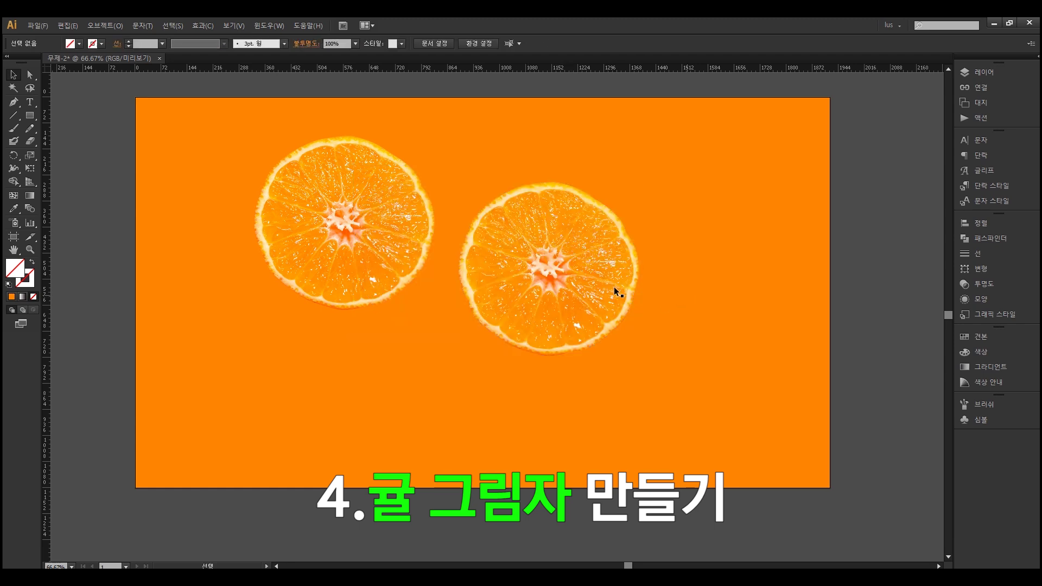
# Delete the photo inside the duplicate slice's clipping mask, keeping its outline path, and select that outline.
pyautogui.click(30, 78)
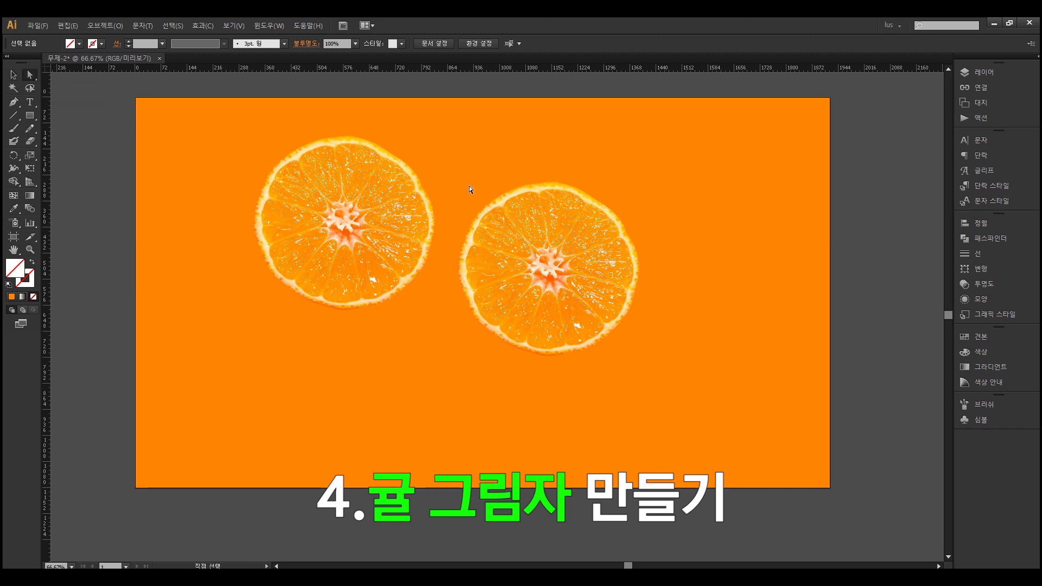
pyautogui.click(581, 275)
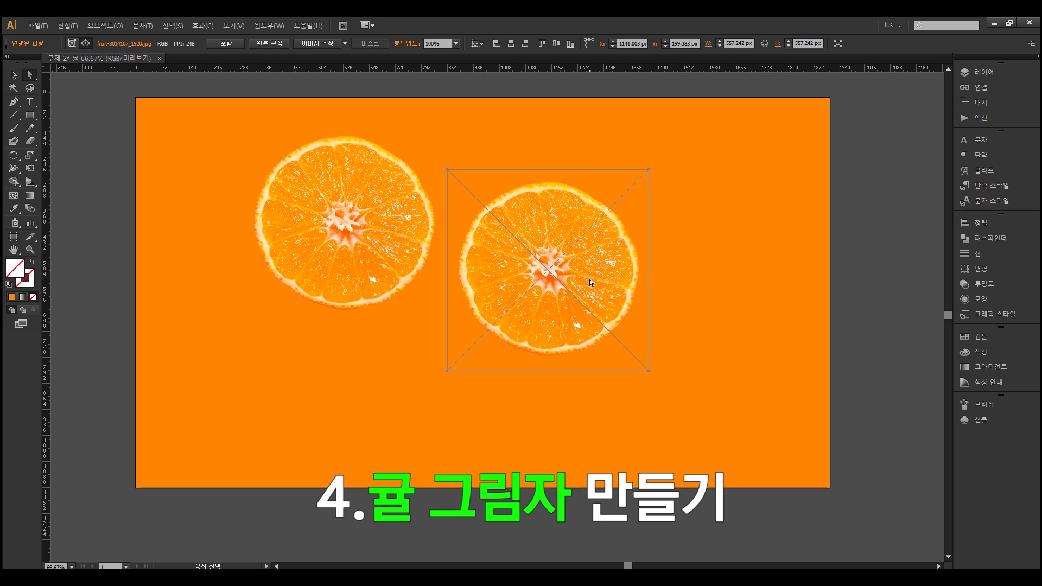
pyautogui.press('Delete')
pyautogui.press('v')
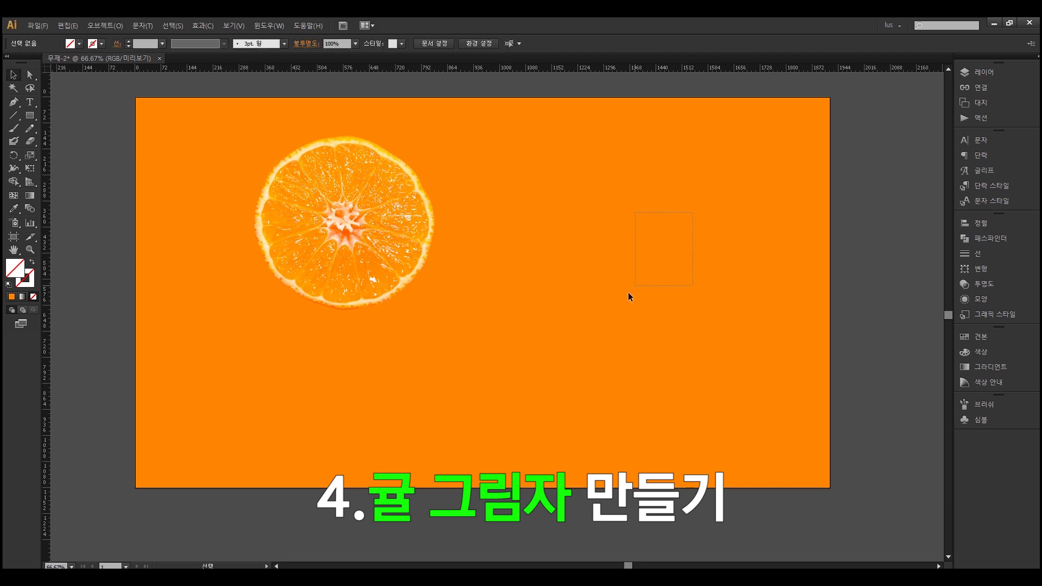
pyautogui.hotkey('ctrl', 'z')
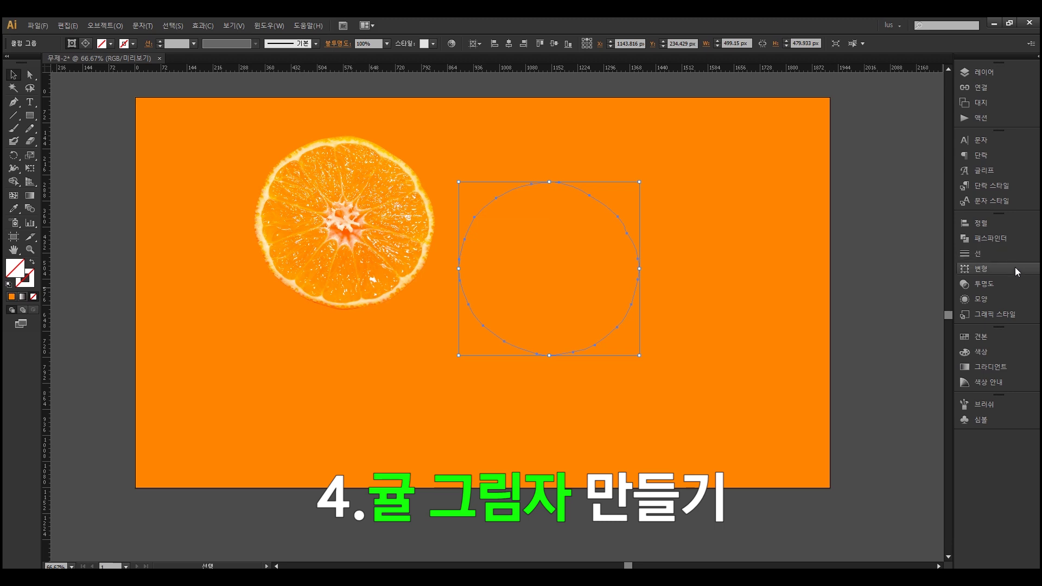
# Fill the selected outline path with black, and set it to the Multiply blend mode at 30% opacity.
pyautogui.click(979, 337)
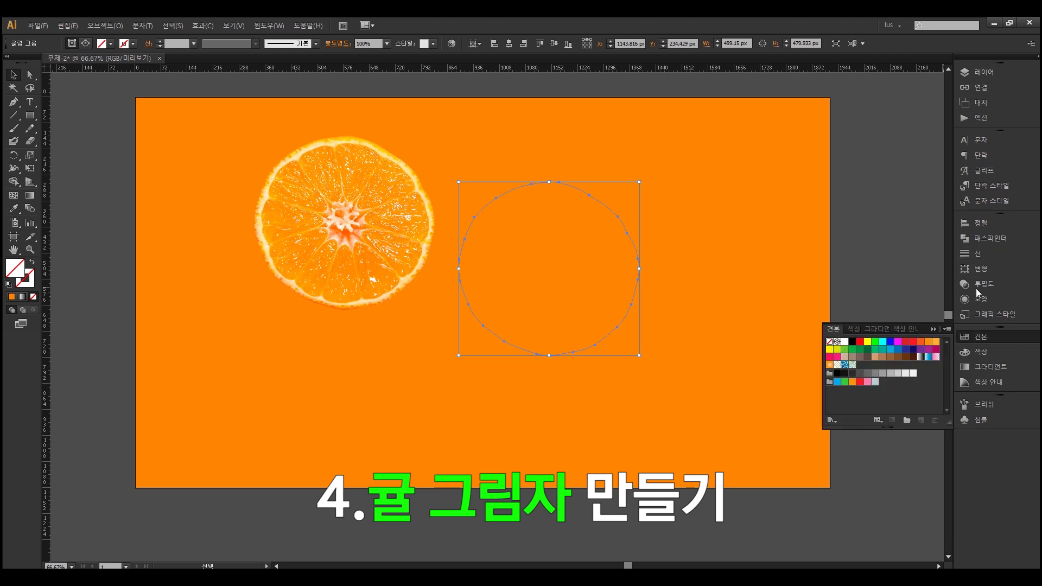
pyautogui.click(852, 341)
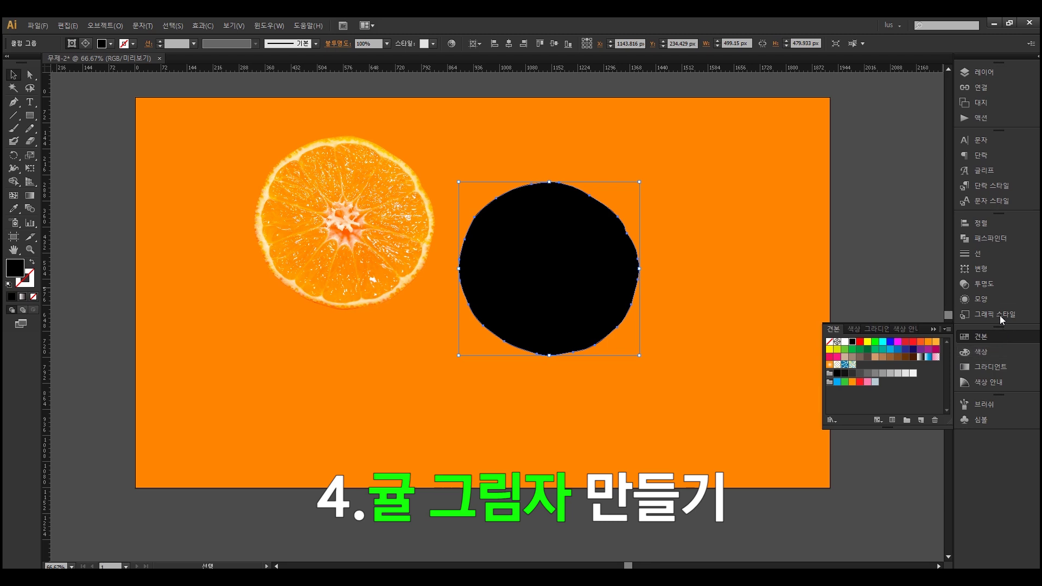
pyautogui.click(997, 288)
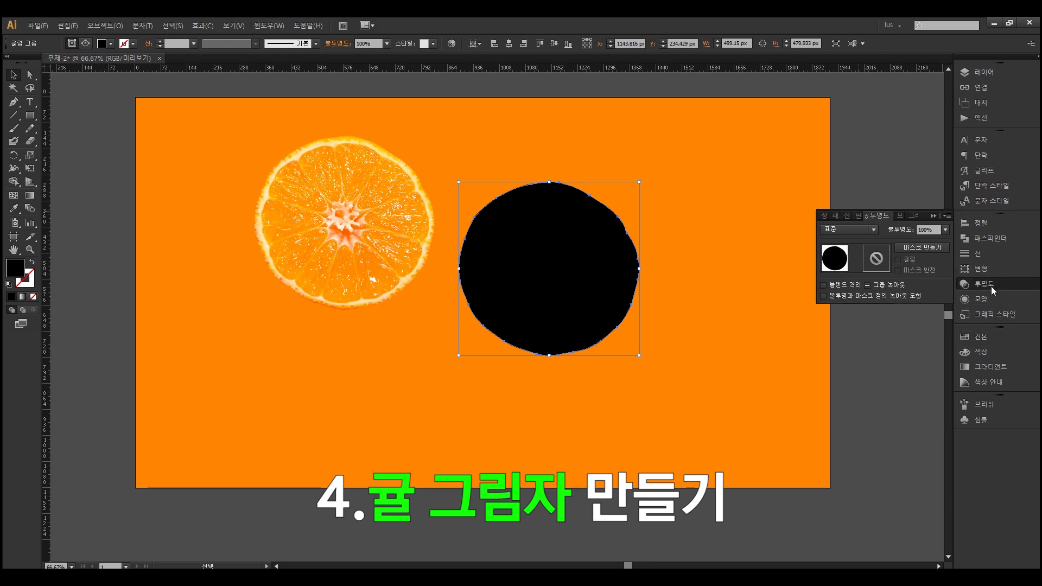
pyautogui.click(266, 26)
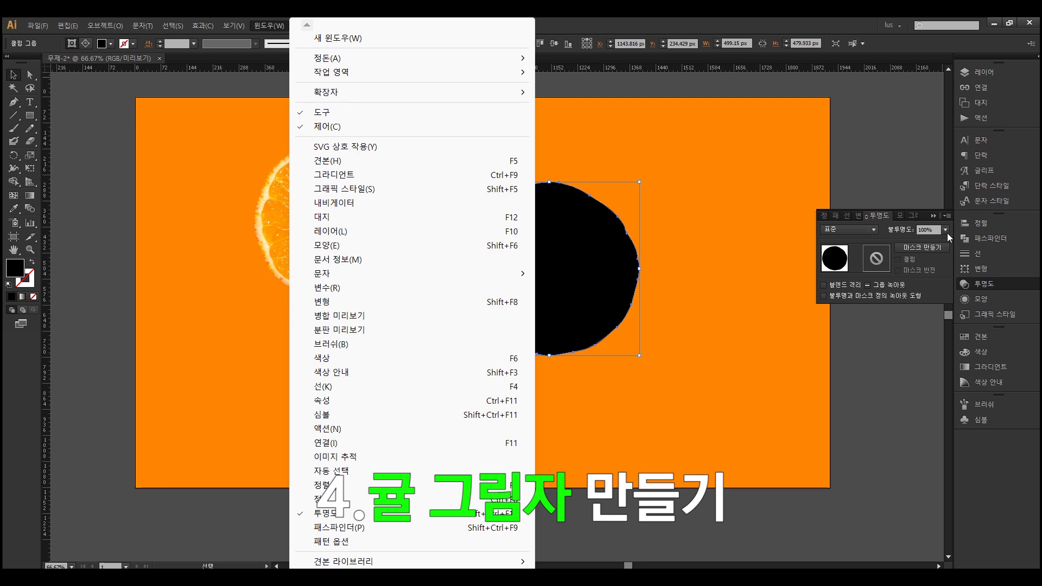
pyautogui.click(885, 229)
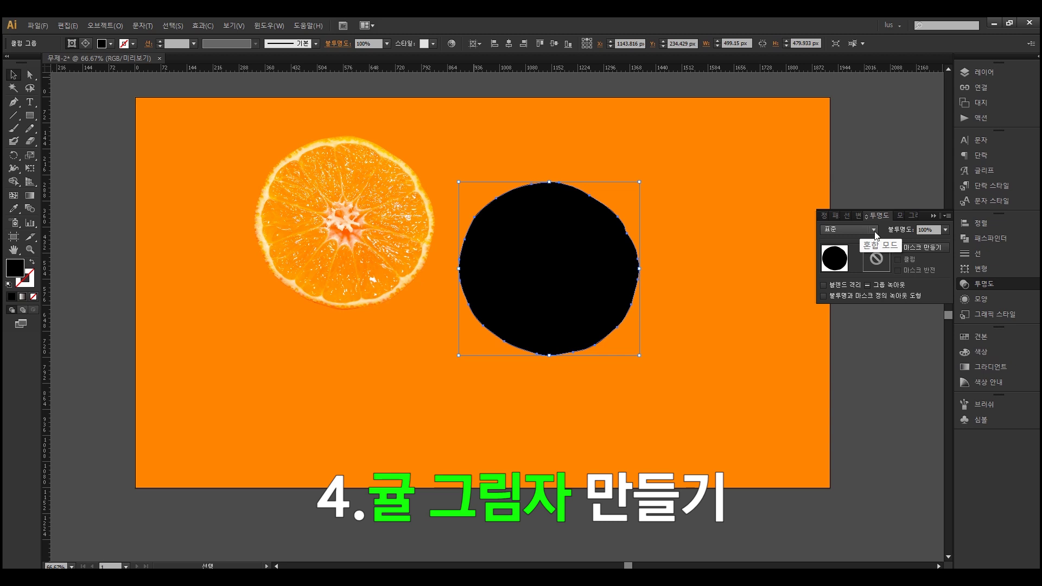
pyautogui.click(867, 230)
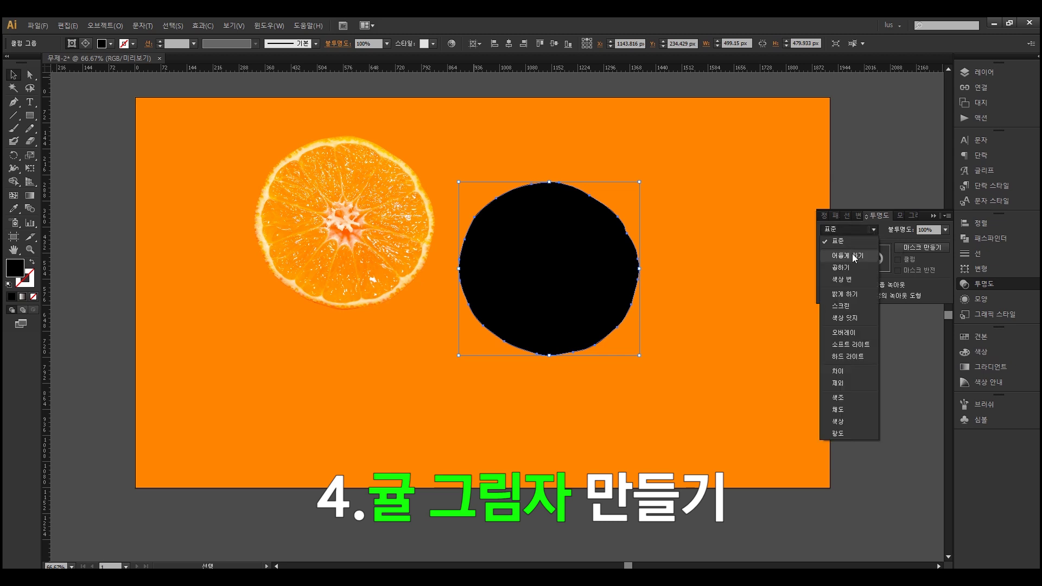
pyautogui.click(841, 267)
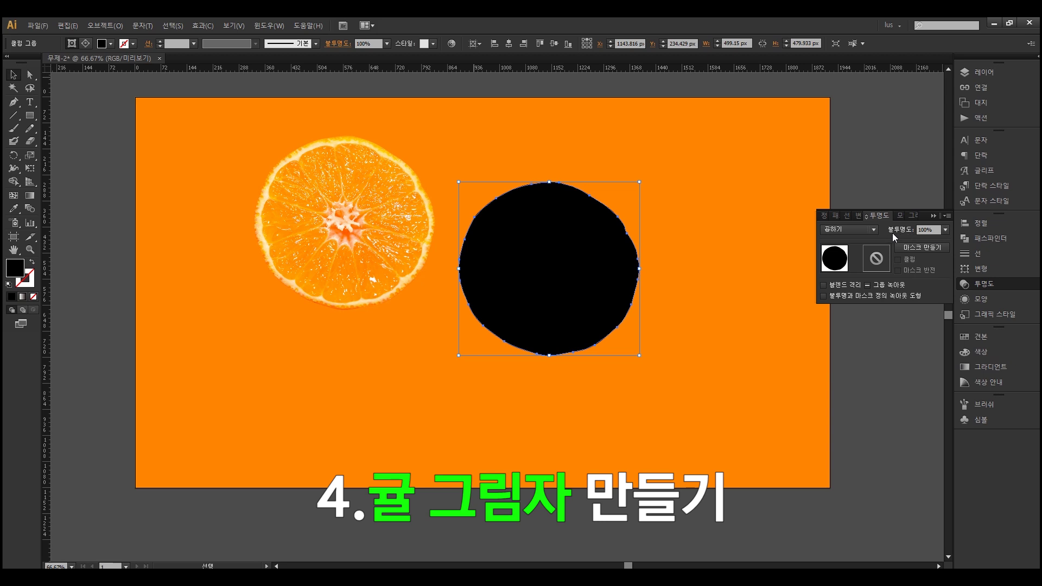
pyautogui.click(943, 230)
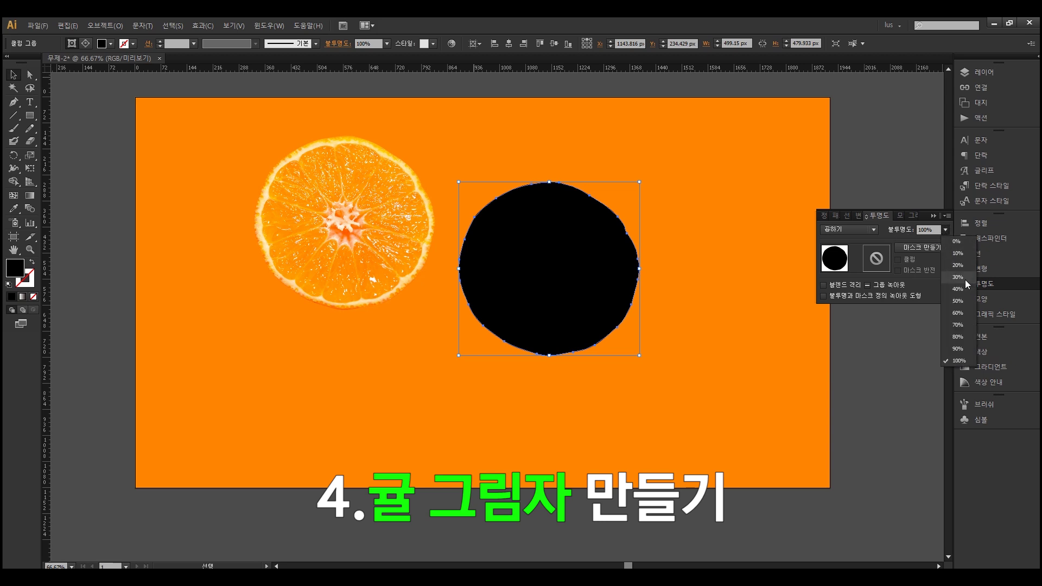
pyautogui.click(958, 277)
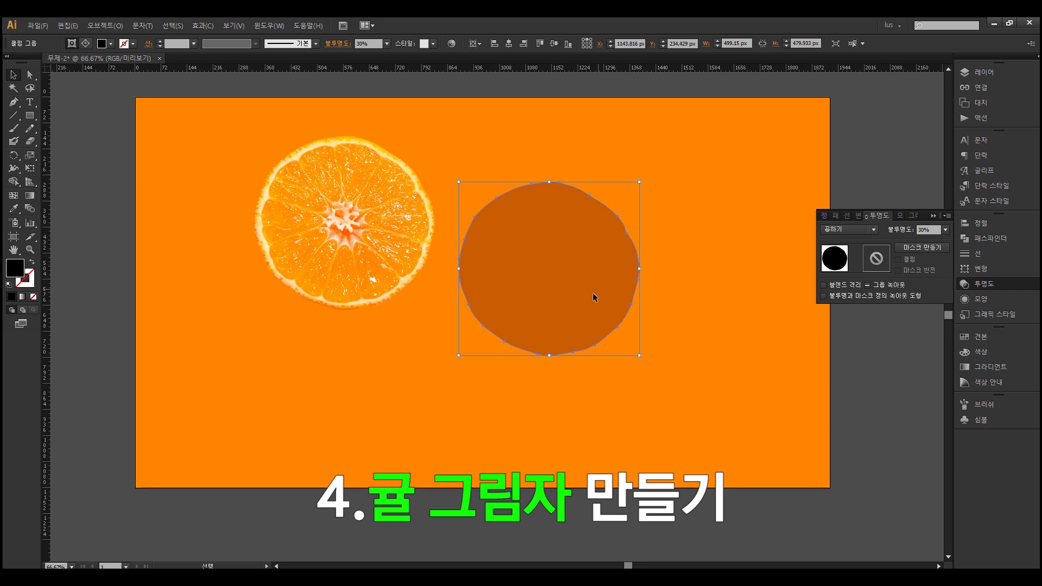
# Move the translucent dark shape over the orange slice, offset slightly down and to the right, and deselect it.
pyautogui.hotkey('ctrl', 'shift', 'a')
pyautogui.moveTo(582, 340); pyautogui.dragTo(418, 318)
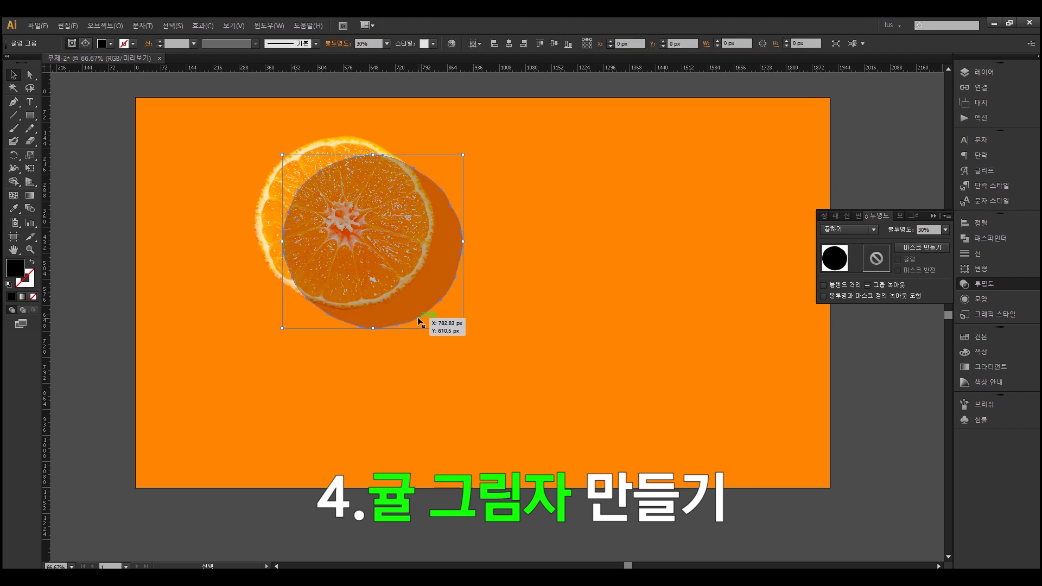
pyautogui.click(513, 288)
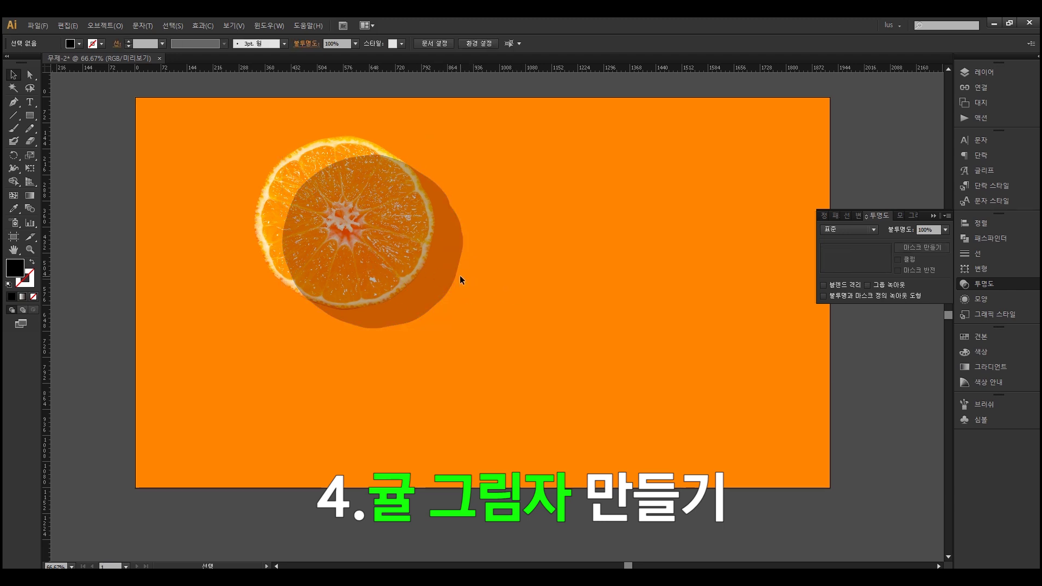
# Bring the orange slice in front of its shadow shape and deselect it.
pyautogui.click(318, 155)
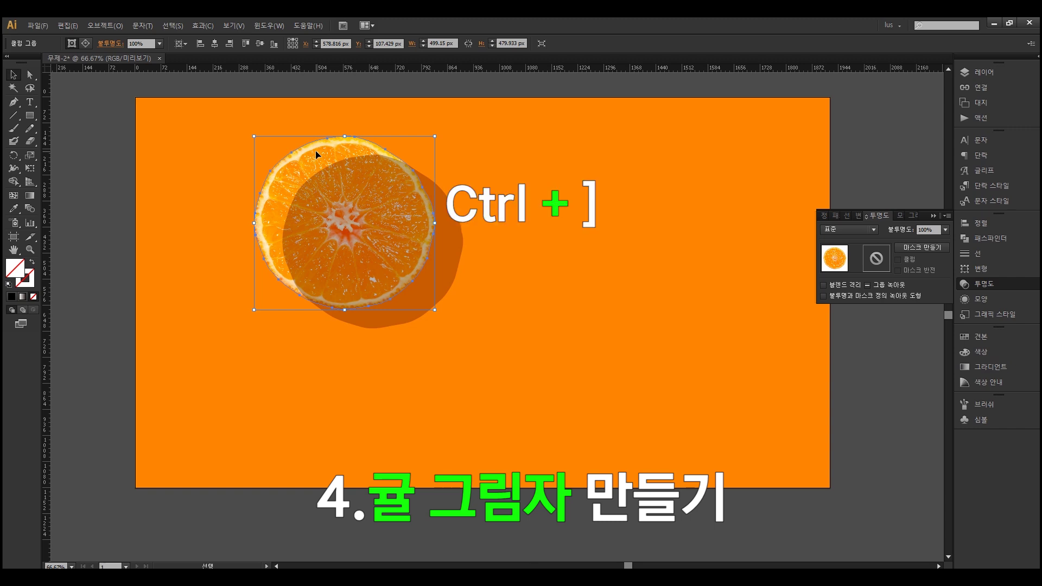
pyautogui.press('a')
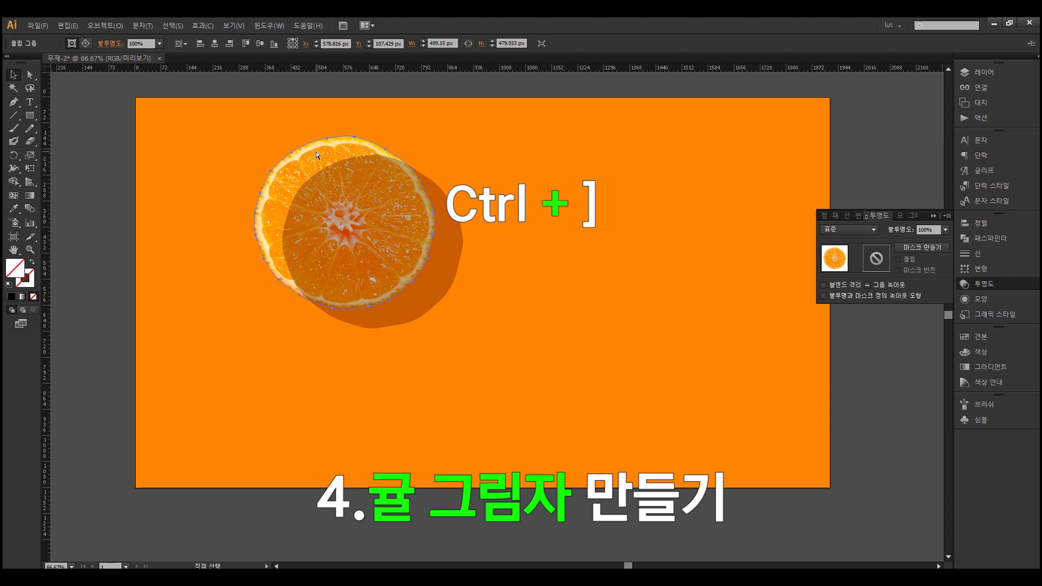
pyautogui.hotkey('ctrl', ']')
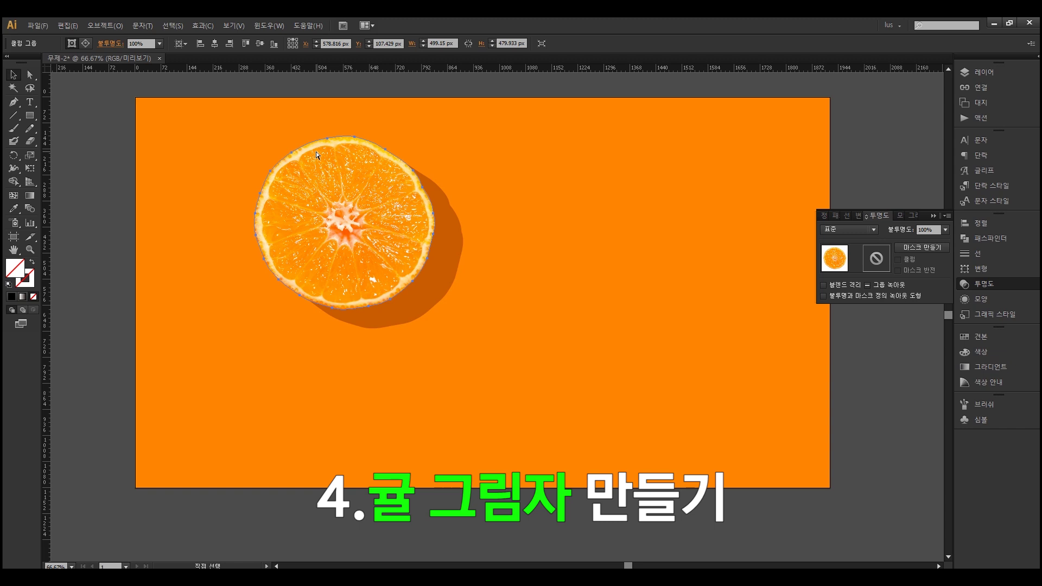
pyautogui.click(498, 191)
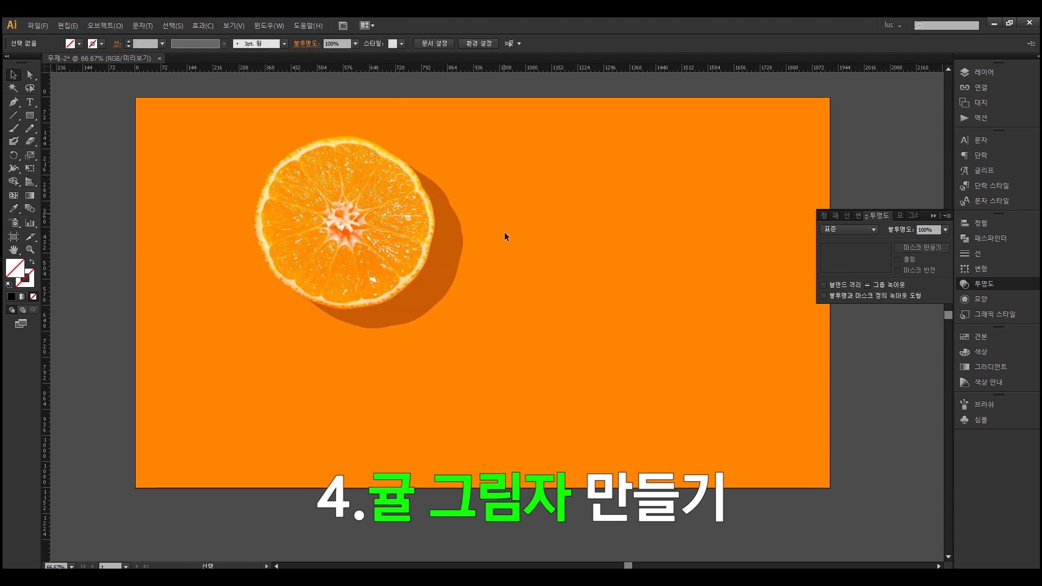
# Select the orange slice together with its shadow and group them.
pyautogui.click(460, 256)
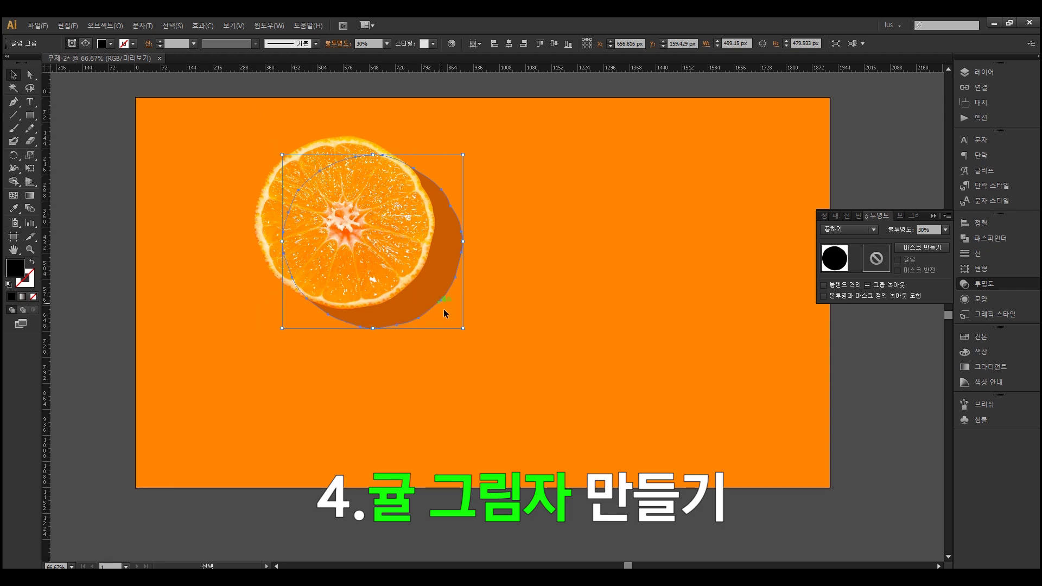
pyautogui.click(532, 275)
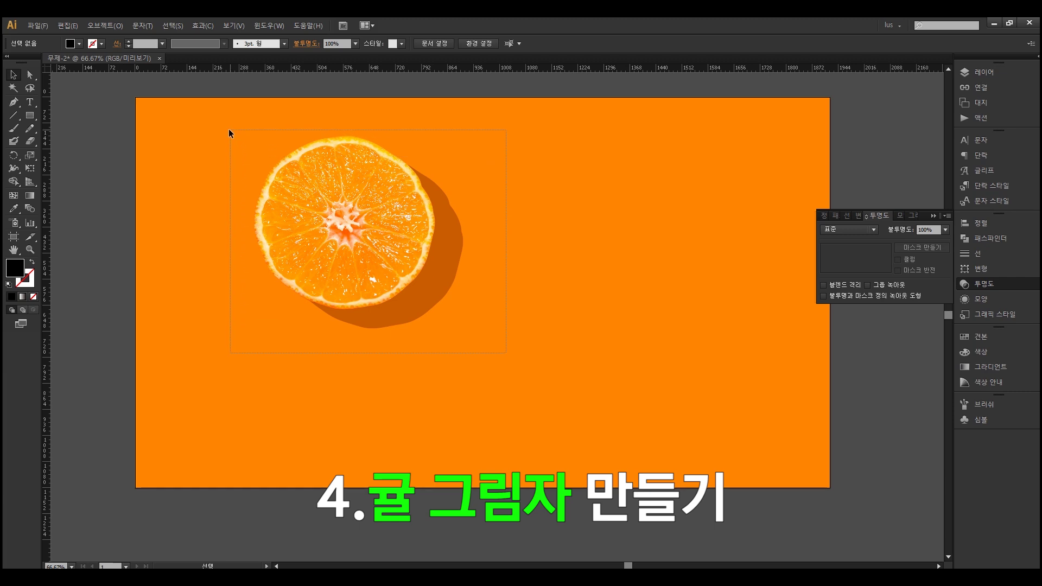
pyautogui.click(457, 231)
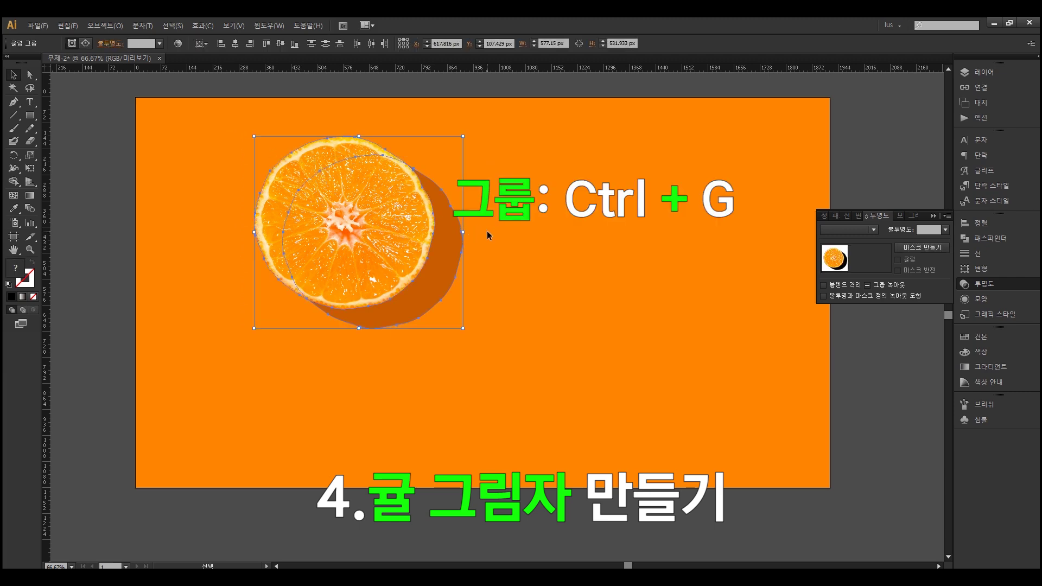
pyautogui.press('a')
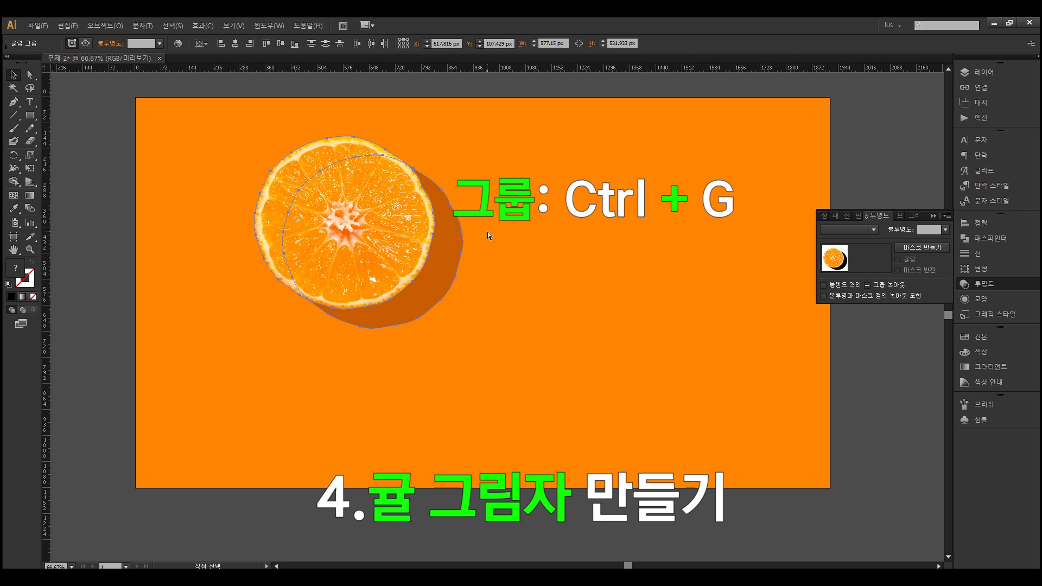
pyautogui.click(487, 233)
pyautogui.press('v')
# Try moving the slice-and-shadow group over the artboard's left edge, and undo the move.
pyautogui.moveTo(386, 215); pyautogui.dragTo(224, 278)
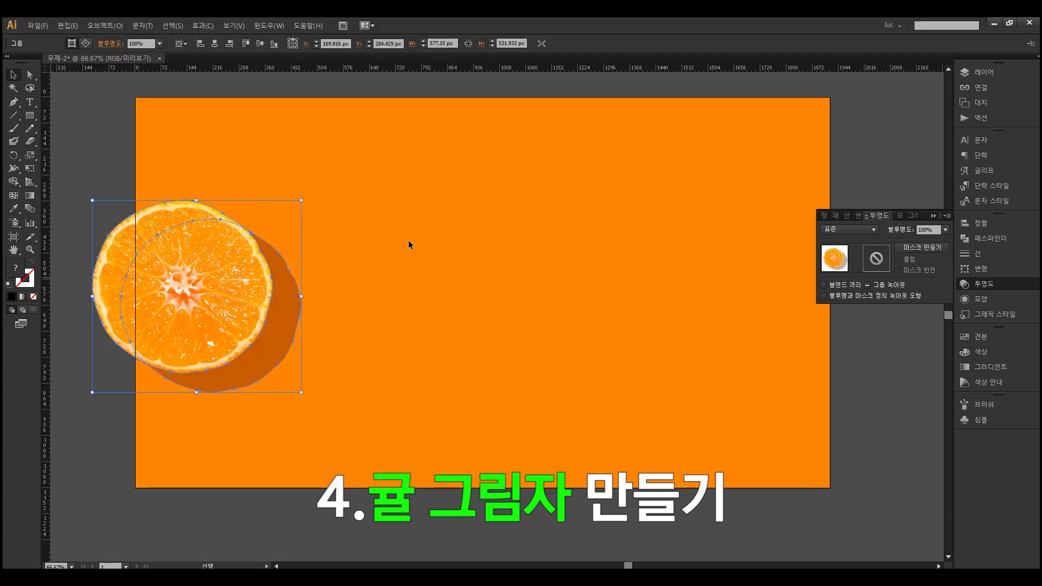
pyautogui.hotkey('ctrl', 'z')
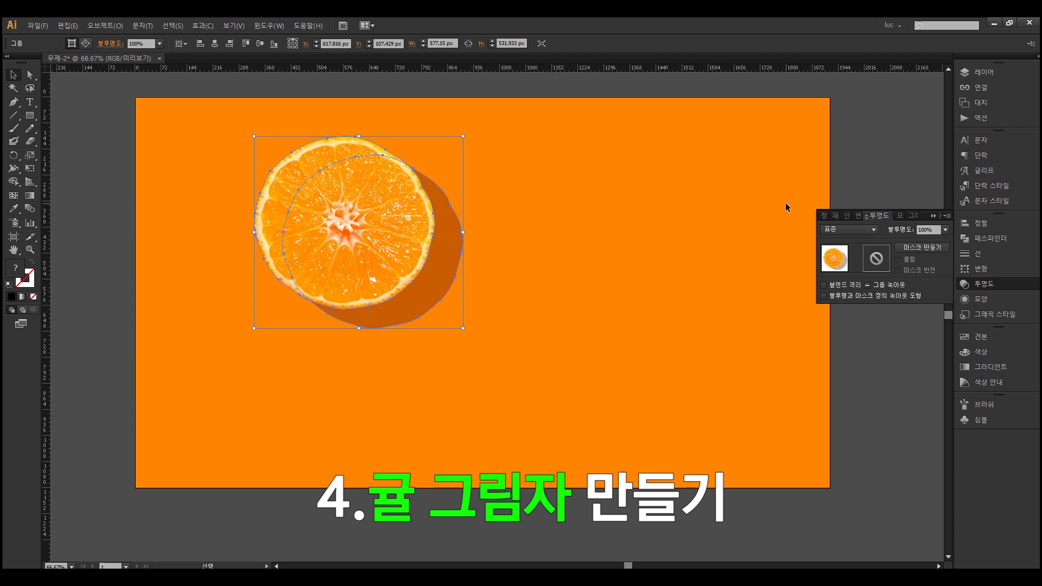
# Move the slice group up and to the left, and scale it down to about 458 by 422 px.
pyautogui.moveTo(375, 242); pyautogui.dragTo(323, 233)
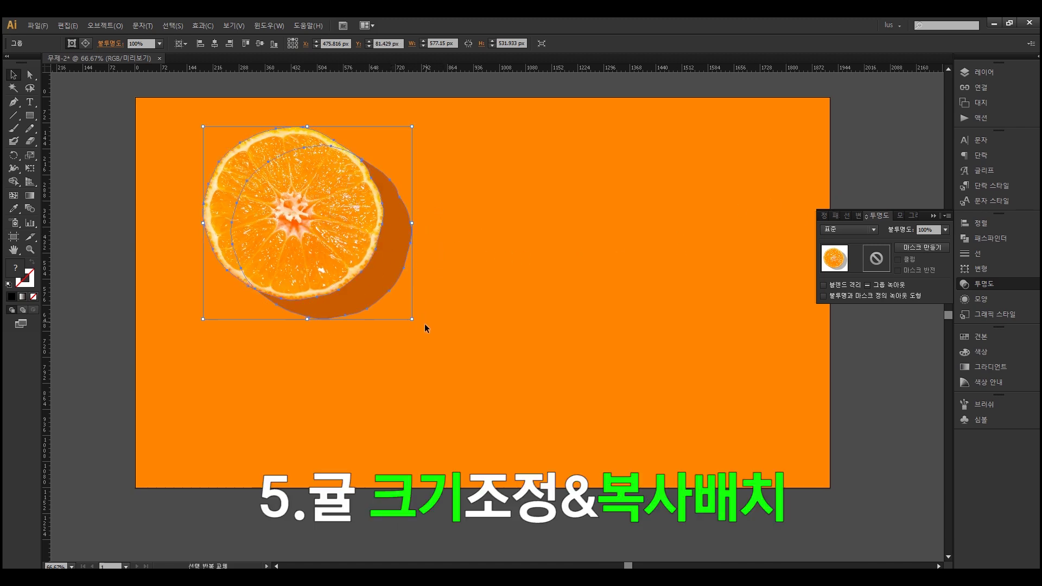
pyautogui.moveTo(411, 319); pyautogui.dragTo(402, 279)
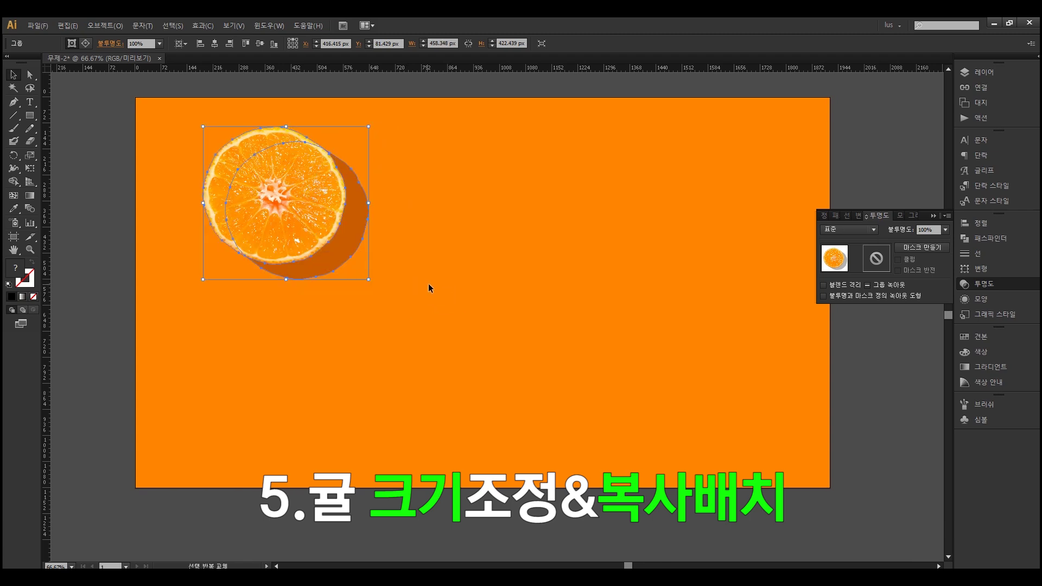
pyautogui.click(421, 281)
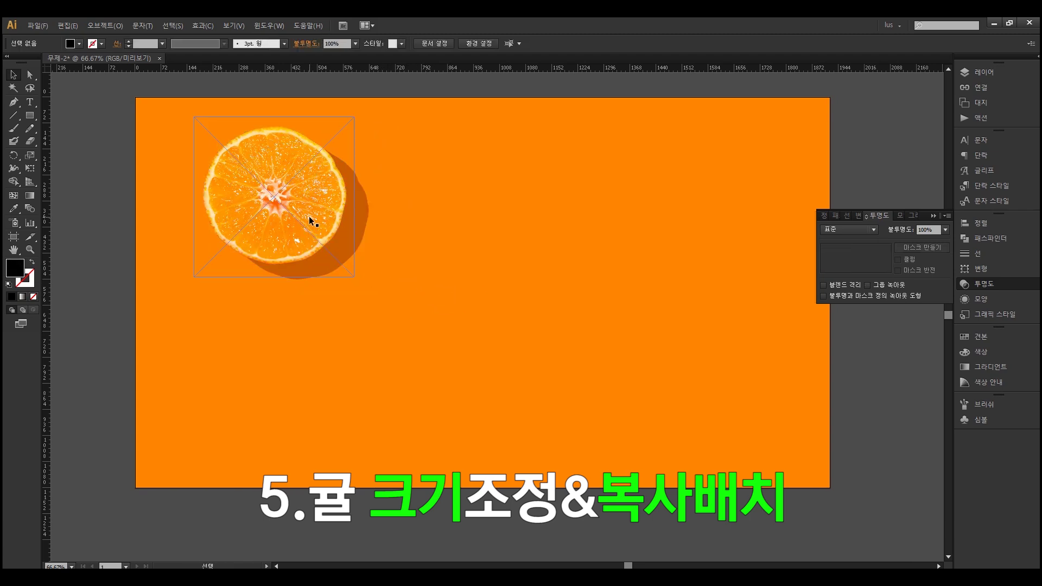
# Duplicate the slice group below the original and enlarge the copy to about 764 by 704 px.
pyautogui.click(309, 217)
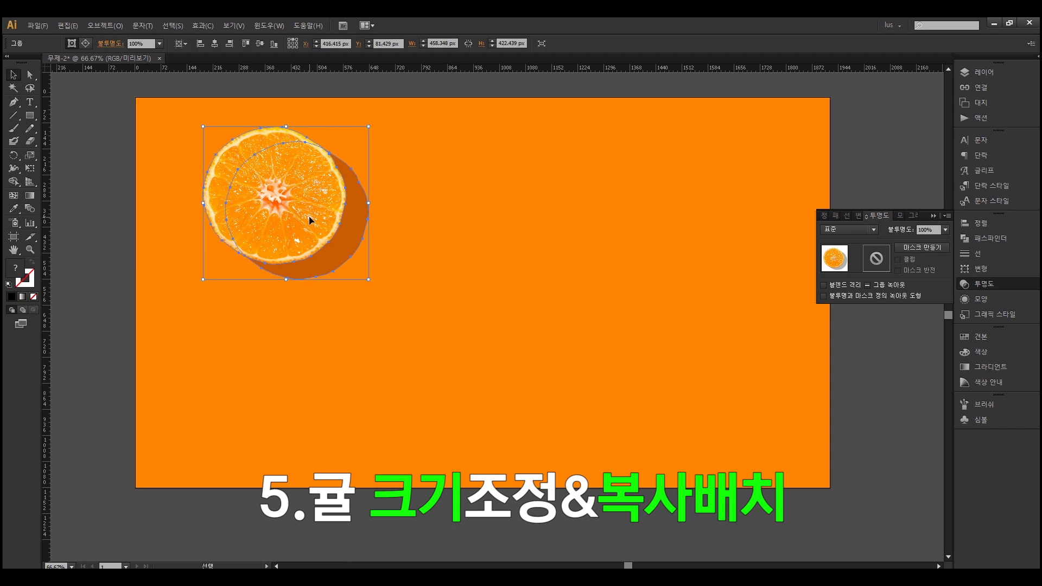
pyautogui.moveTo(310, 220); pyautogui.dragTo(298, 401)
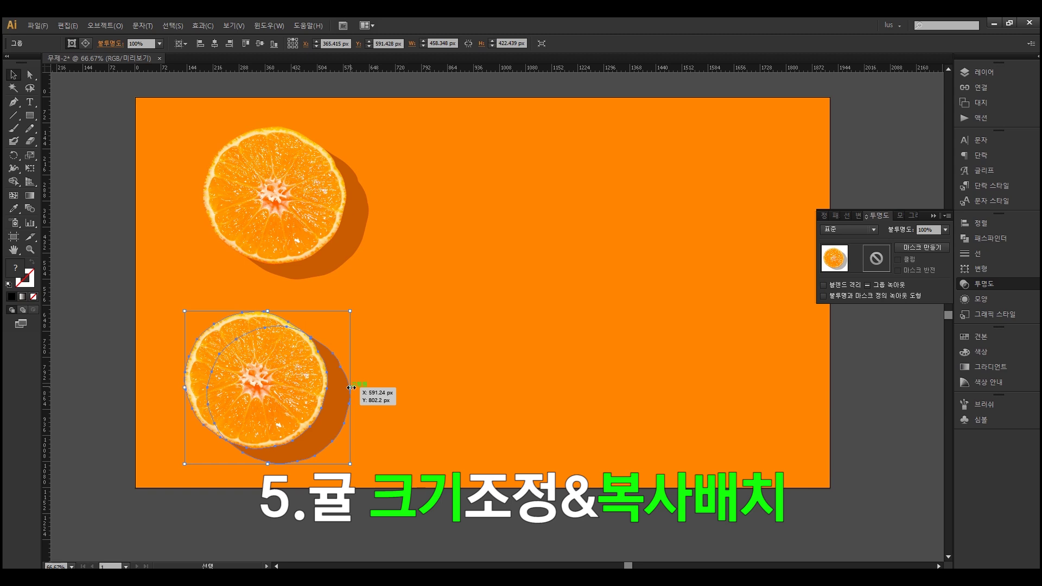
pyautogui.moveTo(351, 388); pyautogui.dragTo(374, 386)
pyautogui.moveTo(373, 386); pyautogui.dragTo(383, 366)
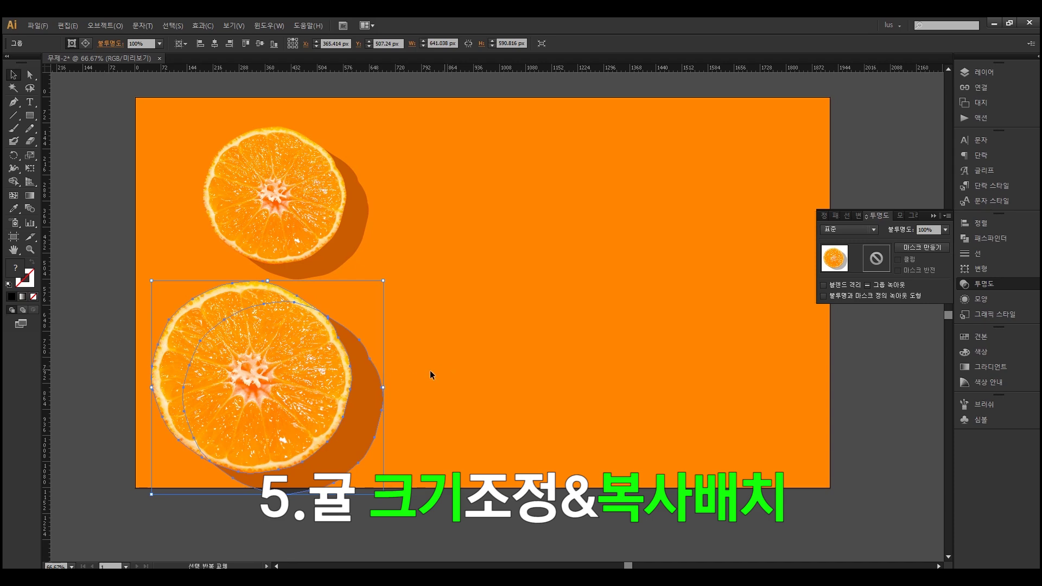
pyautogui.moveTo(385, 388); pyautogui.dragTo(404, 387)
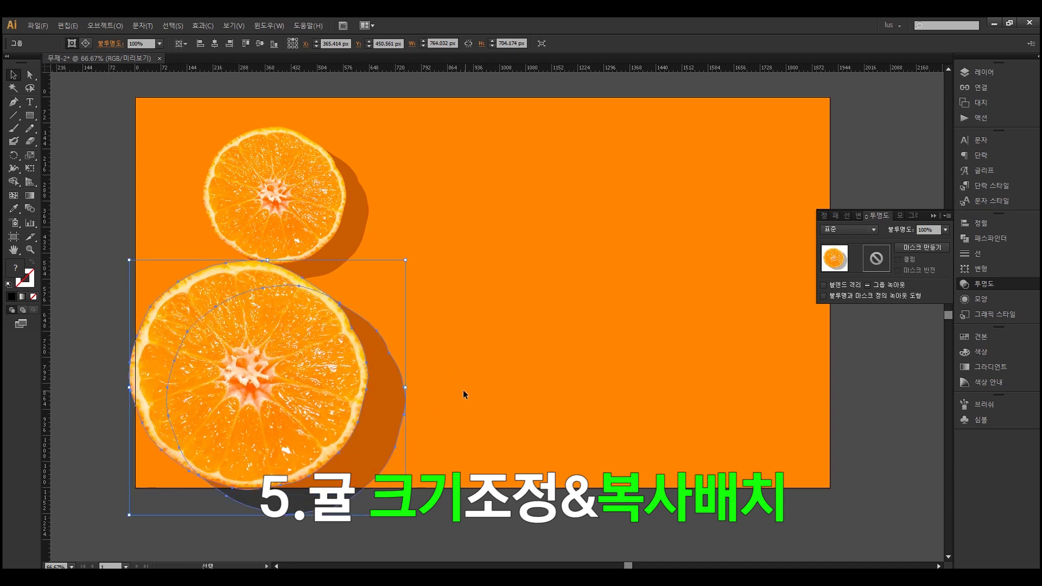
# Move the enlarged slice down and to the right so that it overhangs the artboard's bottom edge.
pyautogui.moveTo(473, 377); pyautogui.dragTo(511, 282)
pyautogui.moveTo(372, 320); pyautogui.dragTo(369, 360)
pyautogui.moveTo(544, 313); pyautogui.dragTo(452, 377)
# Duplicate the small upper-left slice into the lower-right part of the artboard and enlarge the copy slightly.
pyautogui.click(283, 183)
pyautogui.click(283, 186)
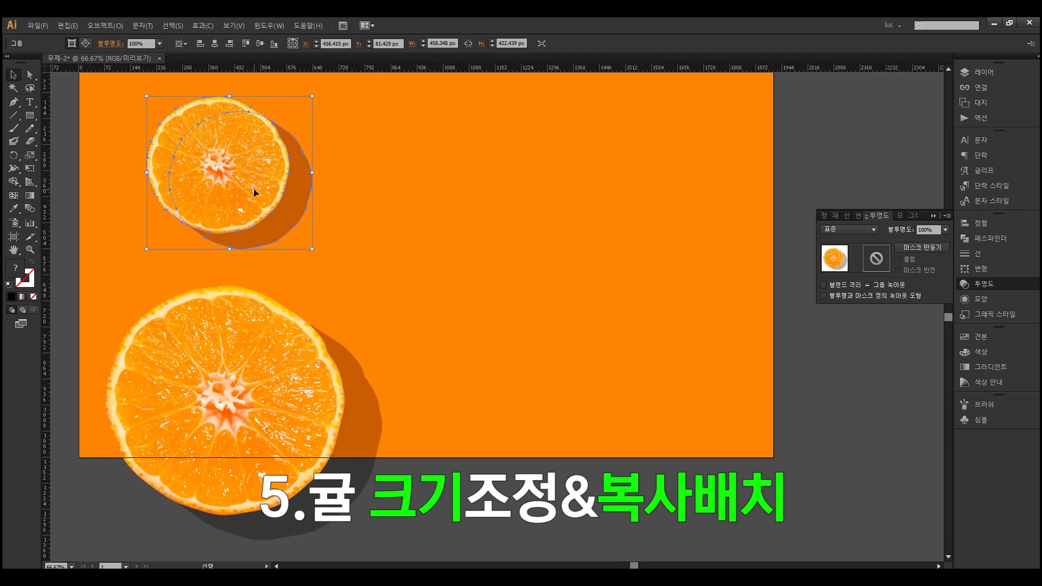
pyautogui.moveTo(256, 193); pyautogui.dragTo(661, 358)
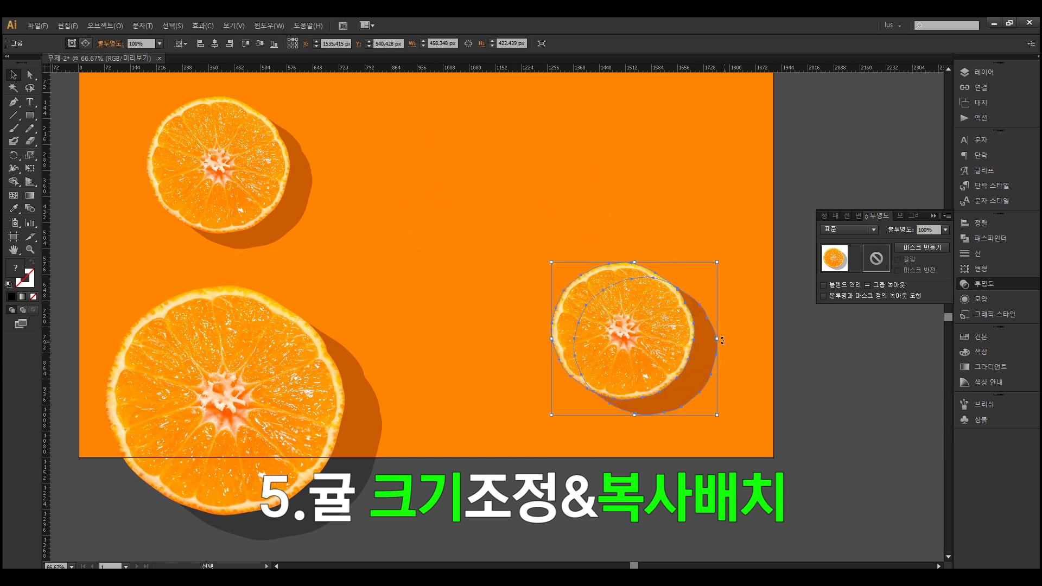
pyautogui.moveTo(717, 340); pyautogui.dragTo(727, 340)
pyautogui.moveTo(637, 323); pyautogui.dragTo(694, 381)
# Duplicate a slice to the artboard's upper middle at about 635 by 585 px, and fine-tune the positions of the slices.
pyautogui.moveTo(730, 412)
pyautogui.keyDown('alt'); pyautogui.mouseDown()
pyautogui.moveTo(679, 341)
pyautogui.moveTo(558, 252)
pyautogui.moveTo(633, 240)
pyautogui.mouseUp(); pyautogui.keyUp('alt')
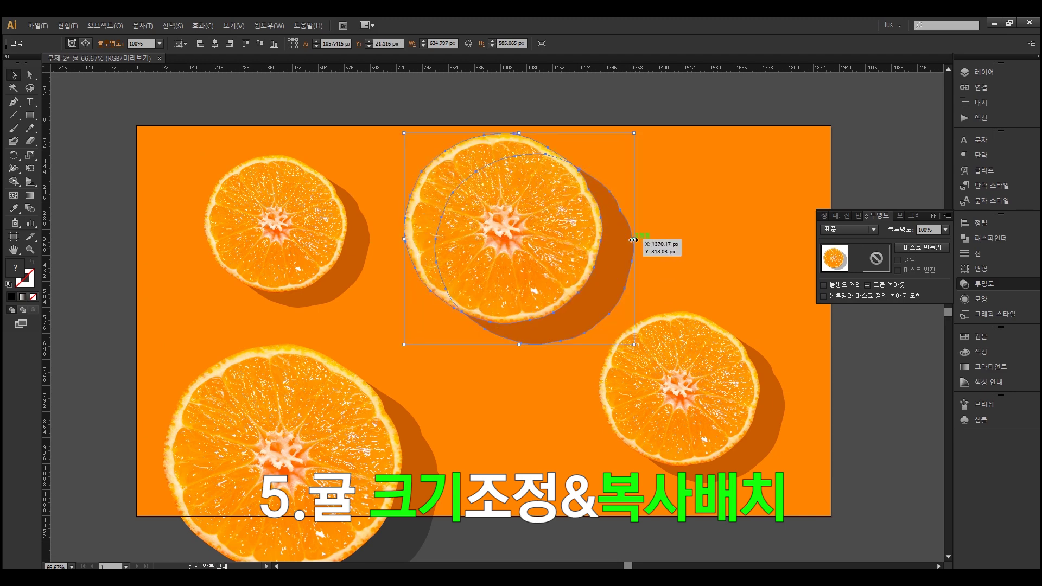
pyautogui.moveTo(535, 274); pyautogui.dragTo(533, 274)
pyautogui.moveTo(301, 245)
pyautogui.mouseDown()
pyautogui.moveTo(278, 251)
pyautogui.moveTo(301, 245)
pyautogui.mouseUp()
pyautogui.moveTo(723, 411)
pyautogui.mouseDown()
pyautogui.moveTo(729, 423)
pyautogui.moveTo(728, 413)
pyautogui.mouseUp()
pyautogui.click(720, 253)
# Unlock the orange background rectangle.
pyautogui.scroll(-1, 654, 259)
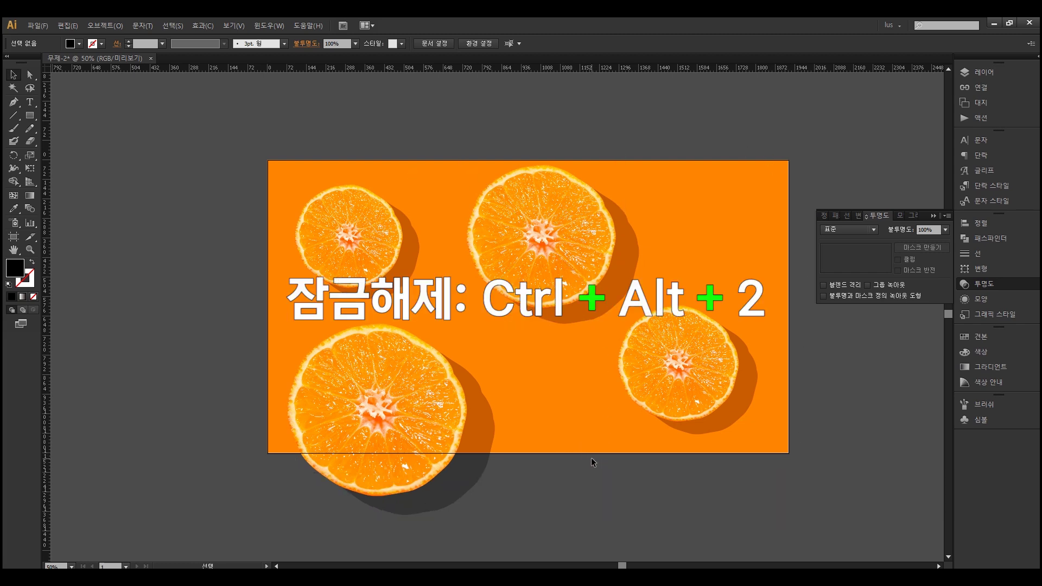
pyautogui.press('ctrl')
pyautogui.hotkey('ctrl', 'alt', '2')
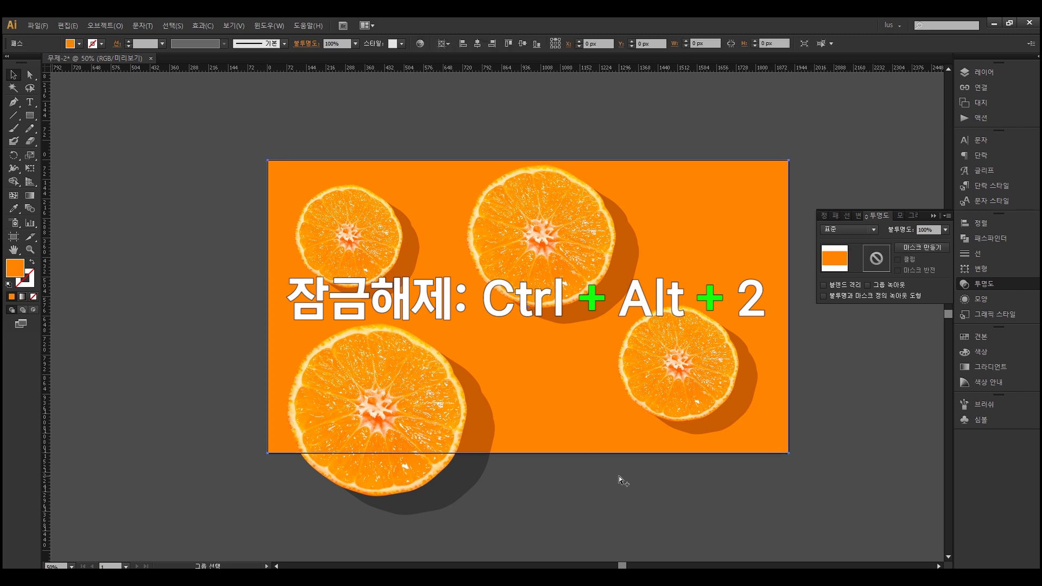
# Try moving the unlocked background rectangle to the left, and undo the move.
pyautogui.moveTo(538, 421); pyautogui.dragTo(449, 417)
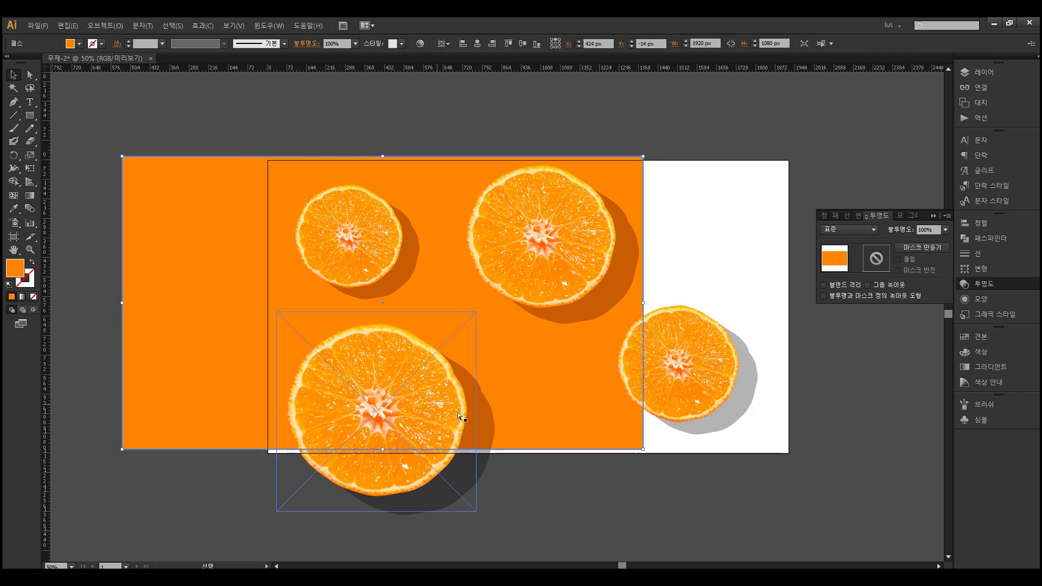
pyautogui.hotkey('ctrl', 'z')
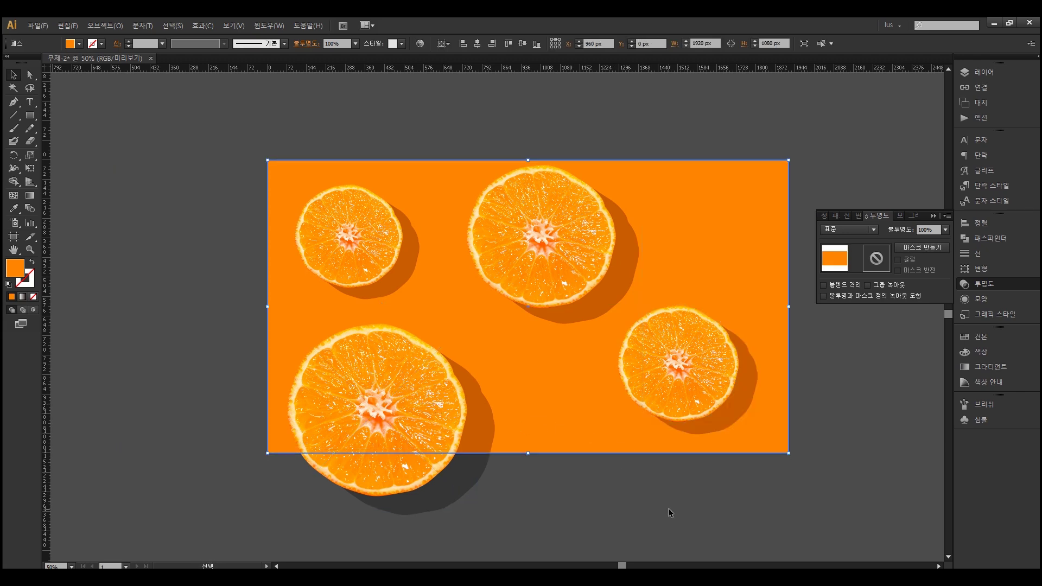
# Copy the orange background rectangle and paste the copy in place in front of all the slices.
pyautogui.press('a')
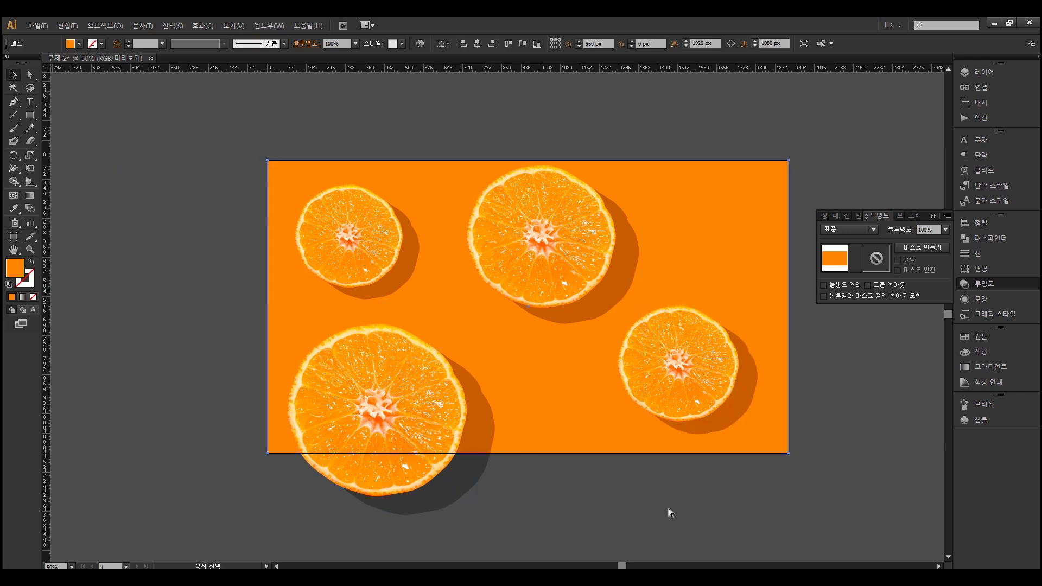
pyautogui.hotkey('ctrl', 'c')
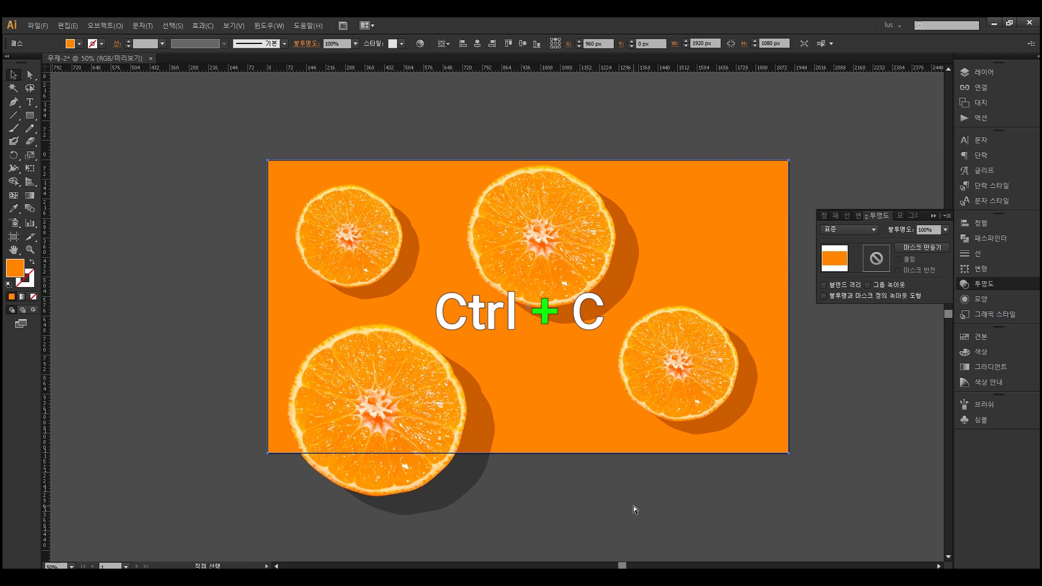
pyautogui.click(614, 502)
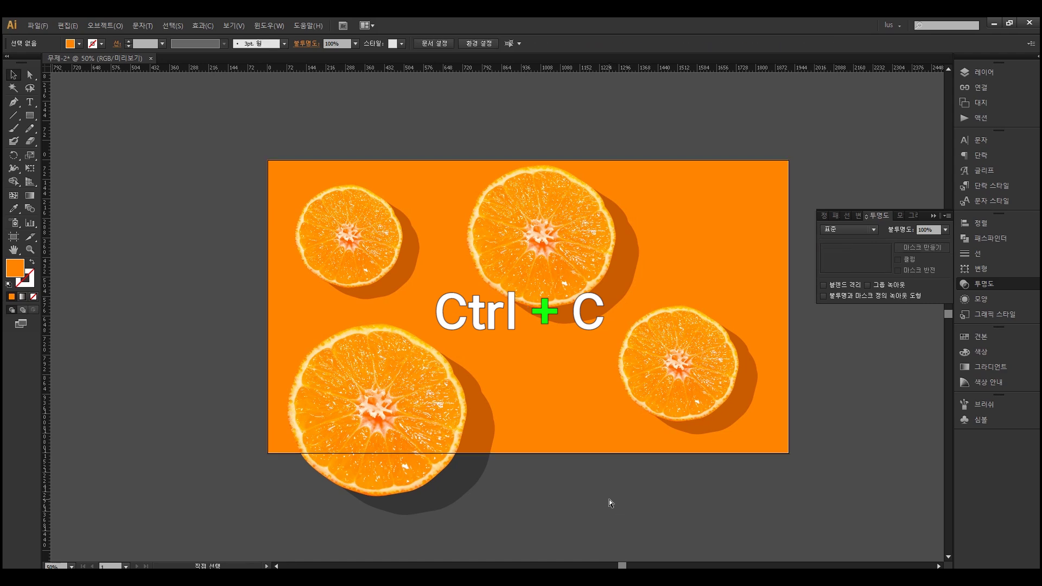
pyautogui.hotkey('ctrl', 'f')
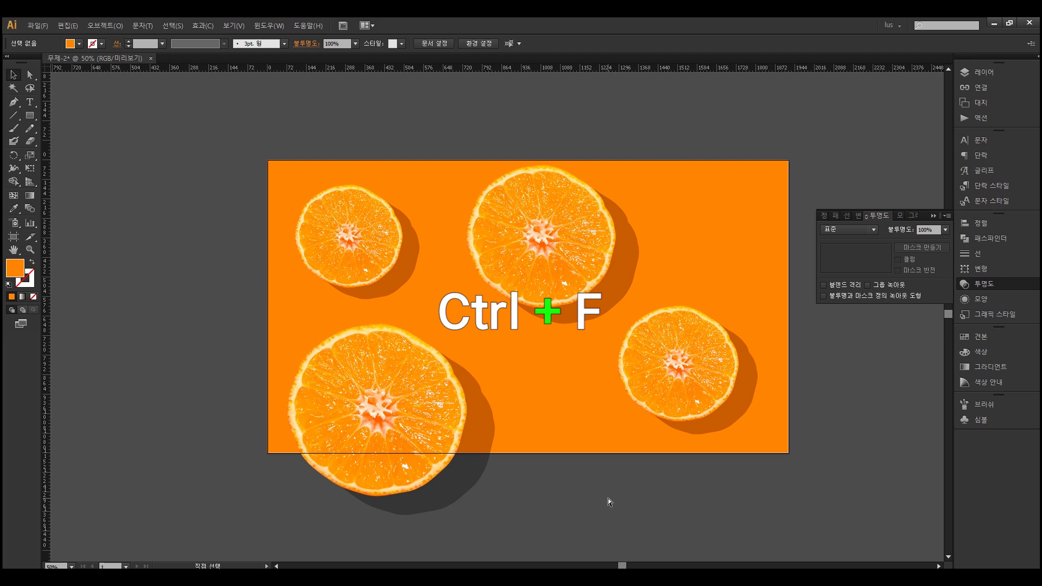
pyautogui.click(574, 400)
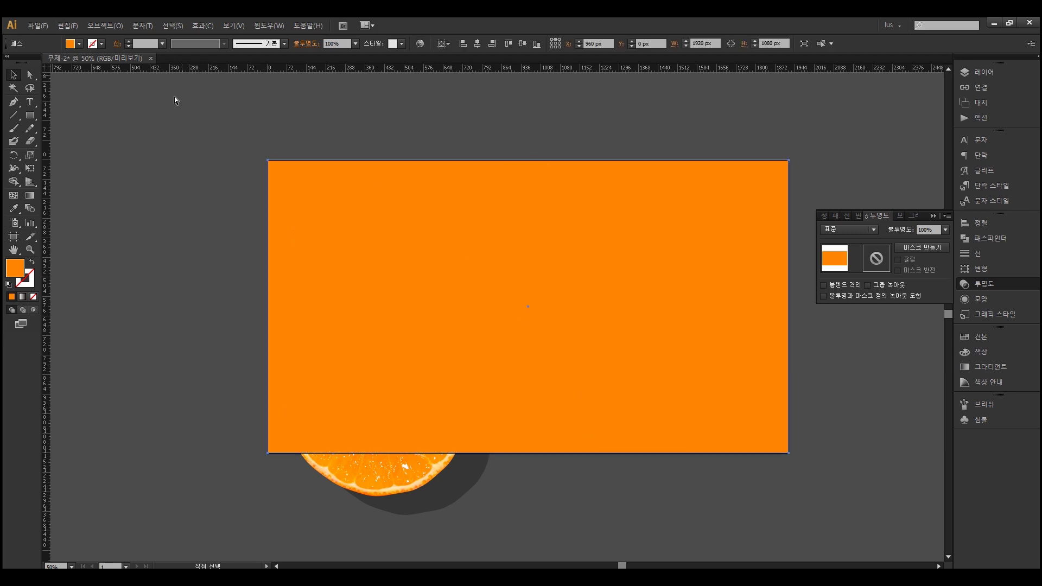
pyautogui.hotkey('ctrl', '3')
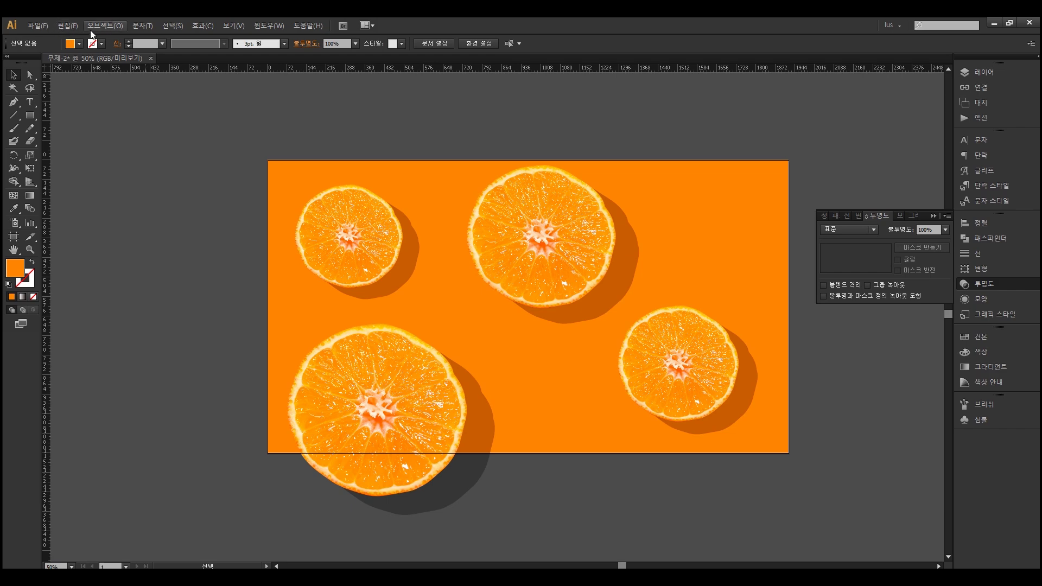
pyautogui.click(71, 27)
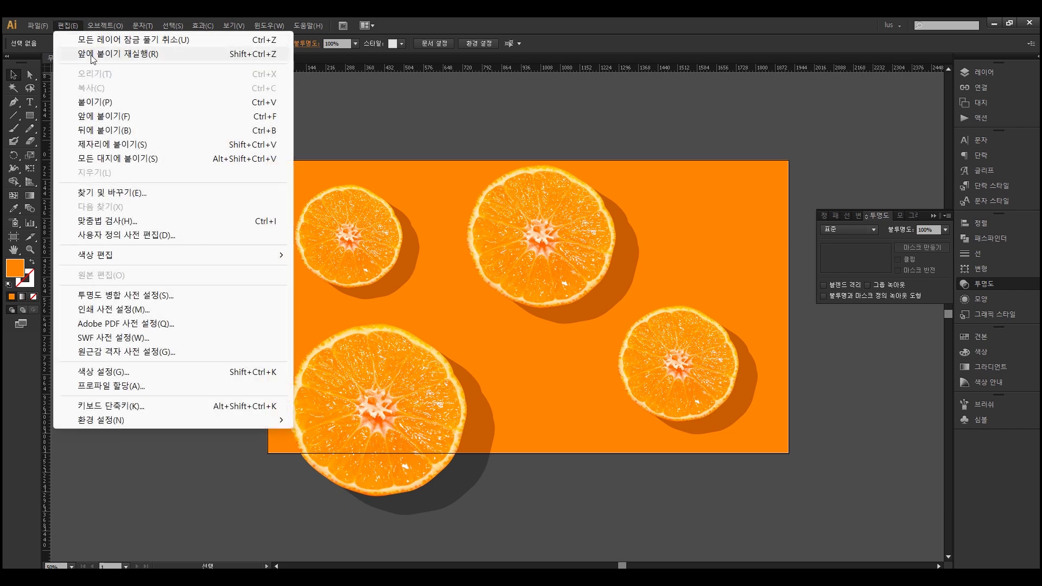
pyautogui.click(128, 117)
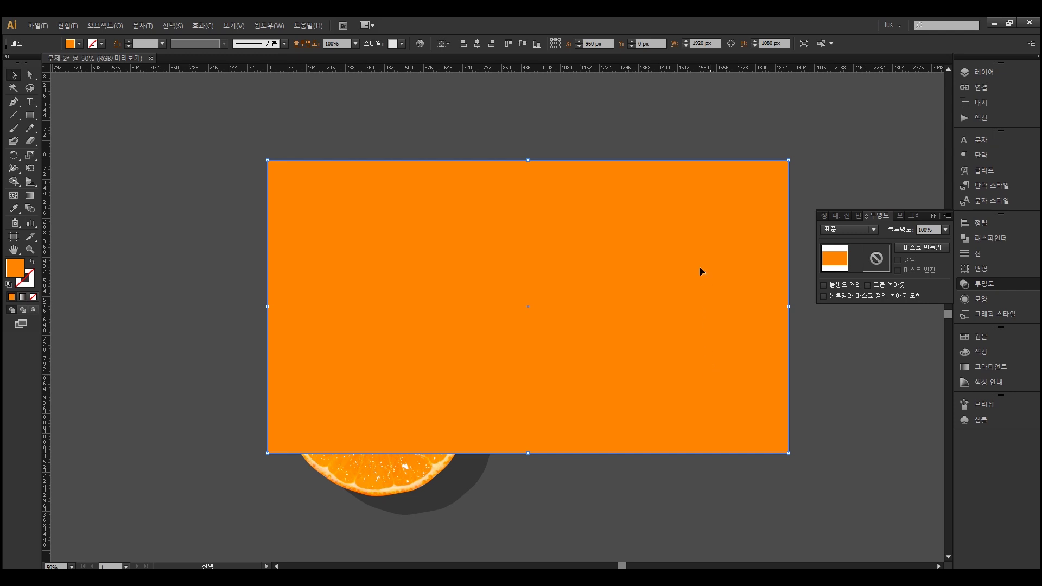
# Try moving the pasted rectangle down over the lower part of the artboard, and undo the move.
pyautogui.moveTo(680, 209); pyautogui.dragTo(669, 399)
pyautogui.press('a')
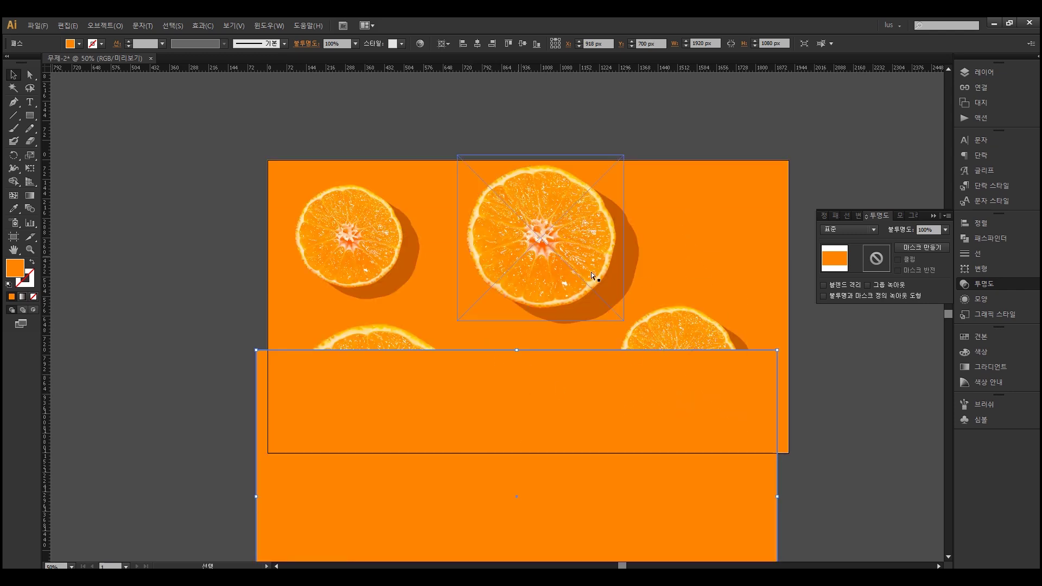
pyautogui.hotkey('ctrl', 'z')
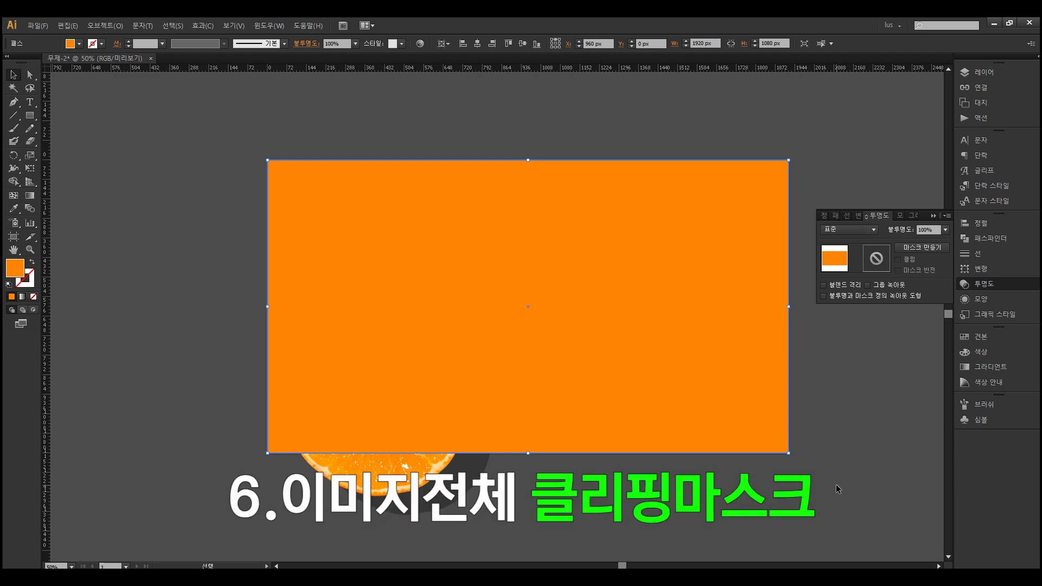
# Select all the artwork and make a clipping mask from the front rectangle to crop the slices to the artboard, and deselect it.
pyautogui.moveTo(845, 505); pyautogui.dragTo(189, 115)
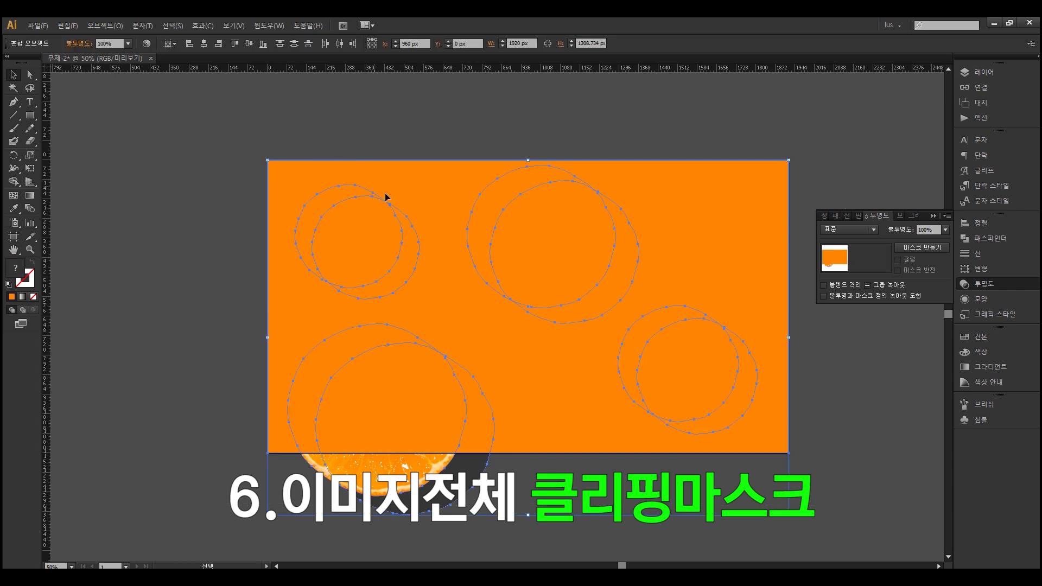
pyautogui.press('ctrl')
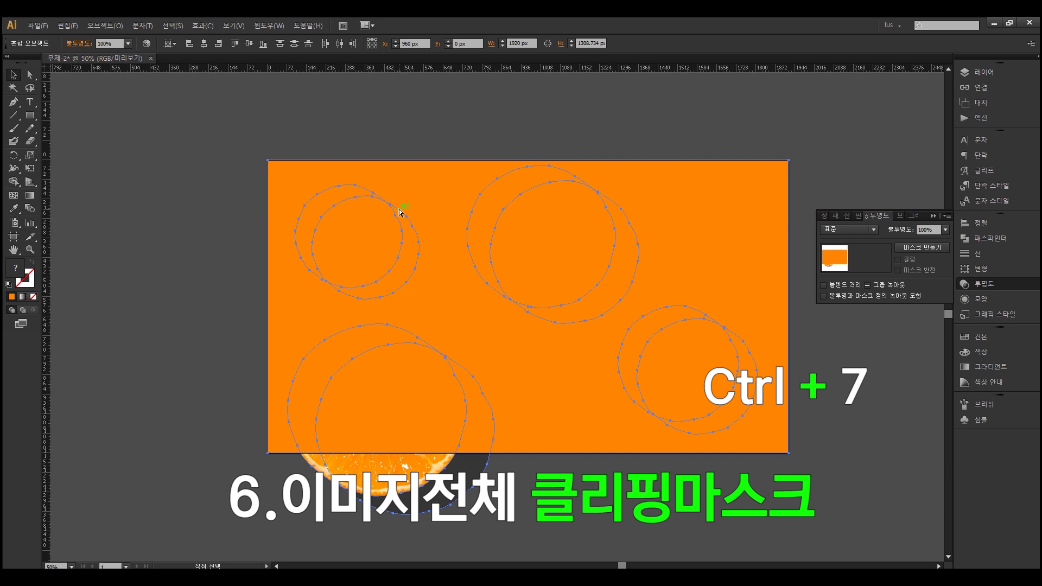
pyautogui.click(96, 25)
pyautogui.moveTo(176, 413)
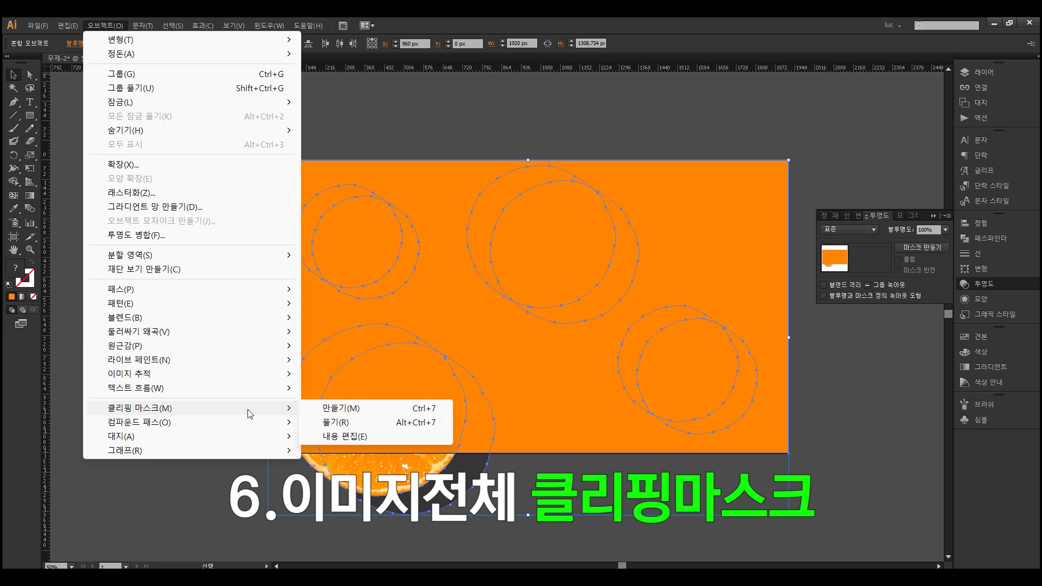
pyautogui.click(329, 411)
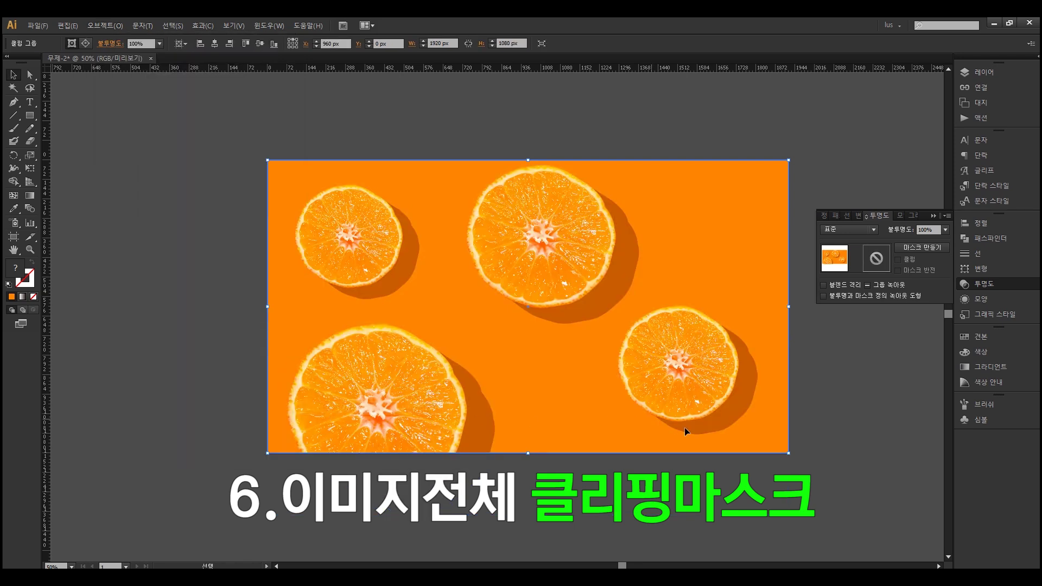
pyautogui.click(607, 505)
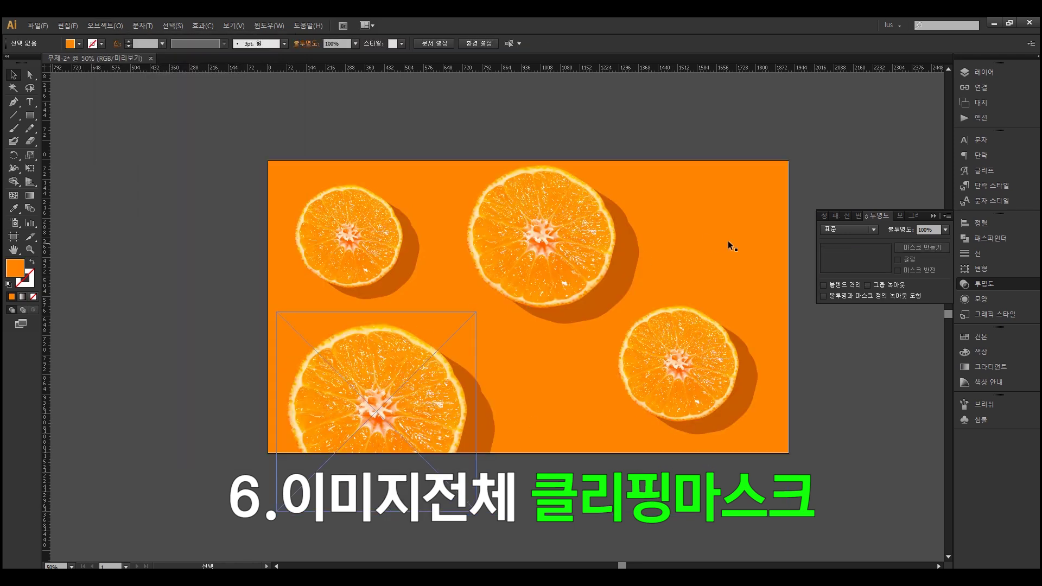
pyautogui.moveTo(581, 283); pyautogui.dragTo(379, 163)
pyautogui.press('a')
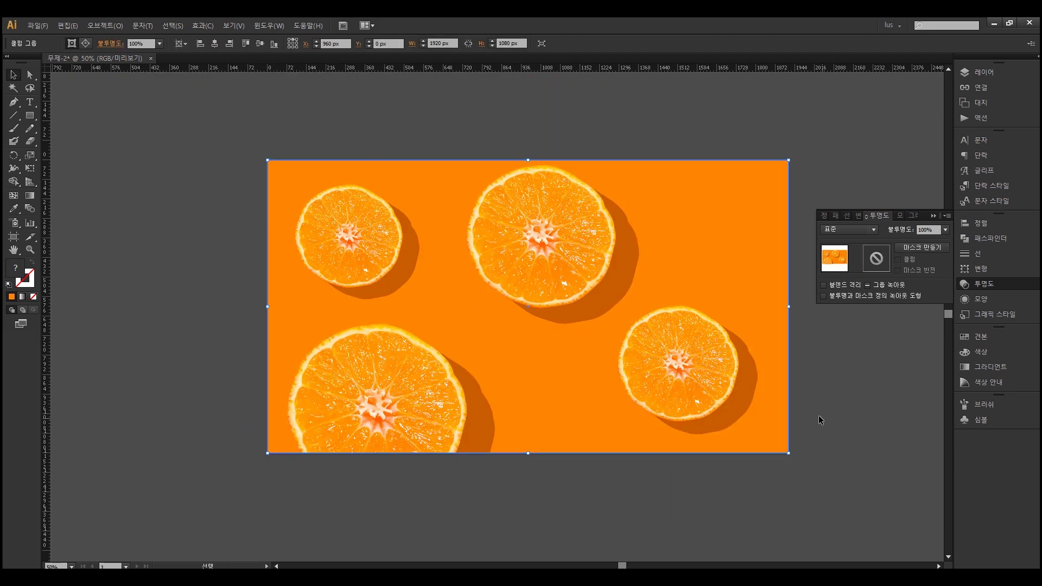
pyautogui.click(796, 412)
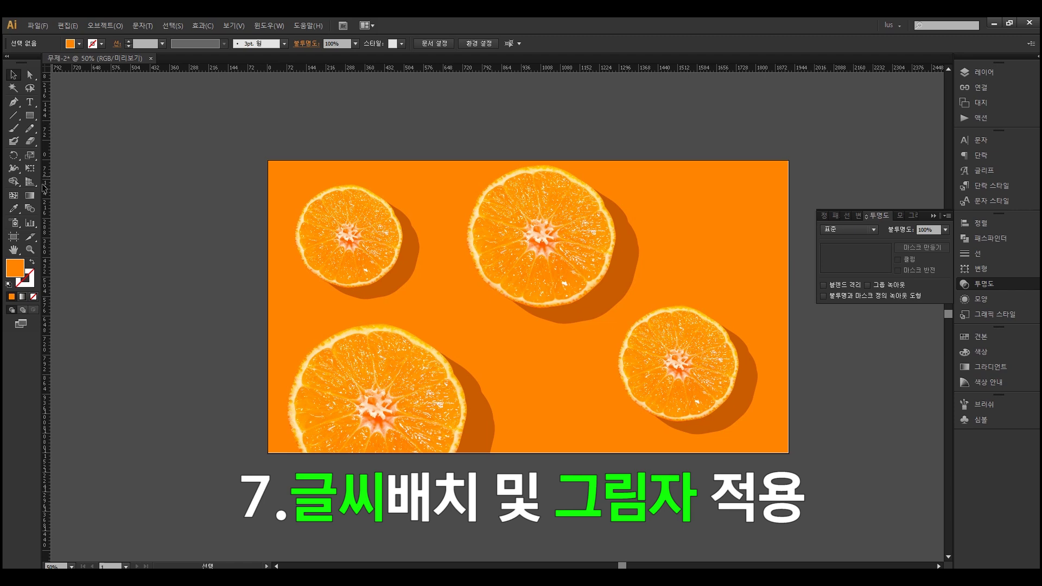
# Add the two-line title "오렌지 썸네일" / "만들기" and move it across the middle of the artboard.
pyautogui.click(30, 102)
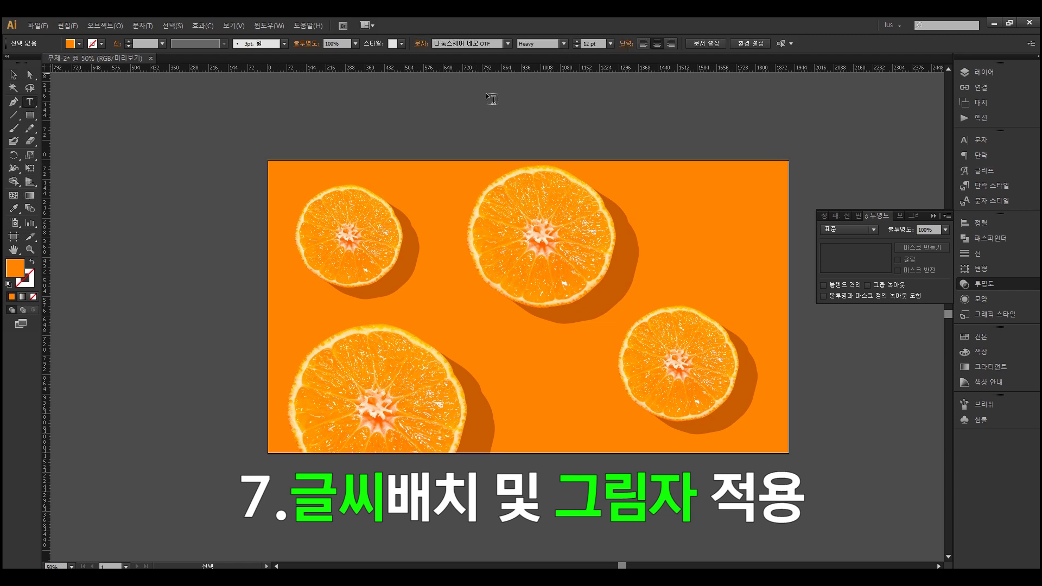
pyautogui.hotkey('ctrl', 'v')
pyautogui.moveTo(597, 404); pyautogui.dragTo(391, 311)
pyautogui.write('오')
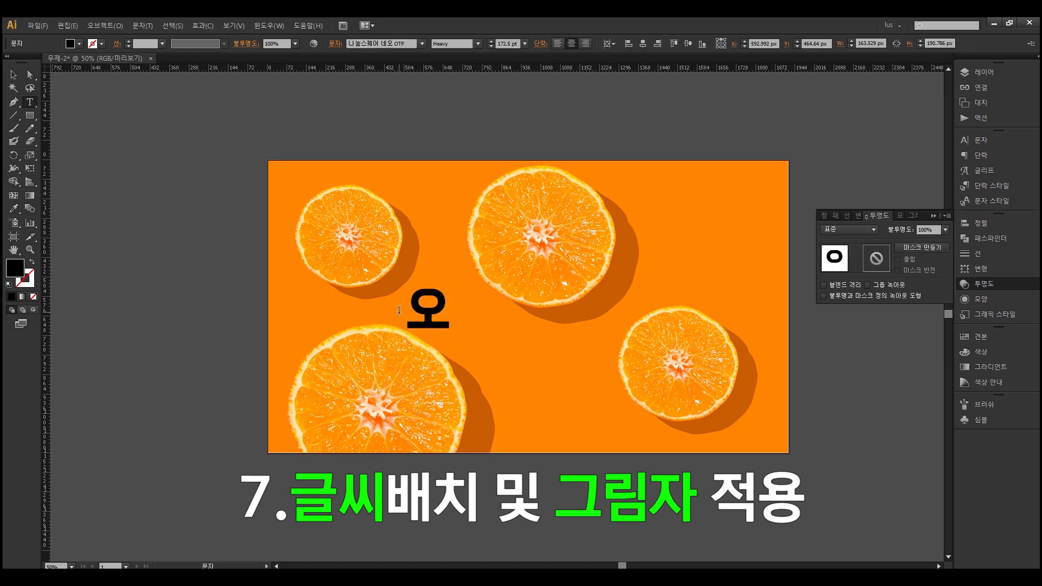
pyautogui.write('렌지 썸네일')
pyautogui.press('Return')
pyautogui.write('만ㄷ')
pyautogui.write('들기')
pyautogui.press('Escape')
pyautogui.moveTo(500, 309); pyautogui.dragTo(597, 320)
# Fill the title text with white and deselect it.
pyautogui.click(980, 336)
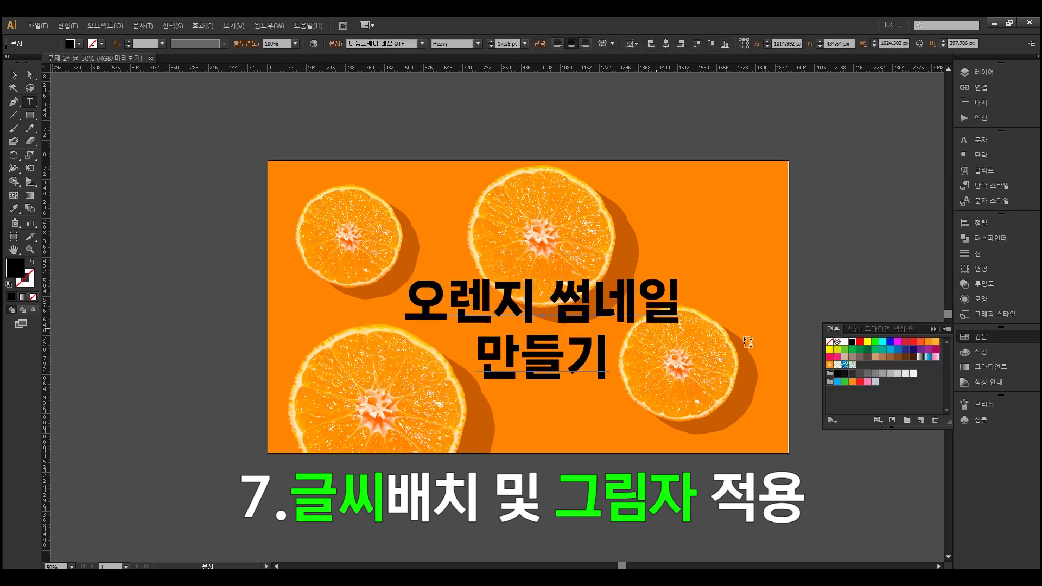
pyautogui.click(845, 341)
pyautogui.click(844, 233)
pyautogui.press('t')
pyautogui.press('v')
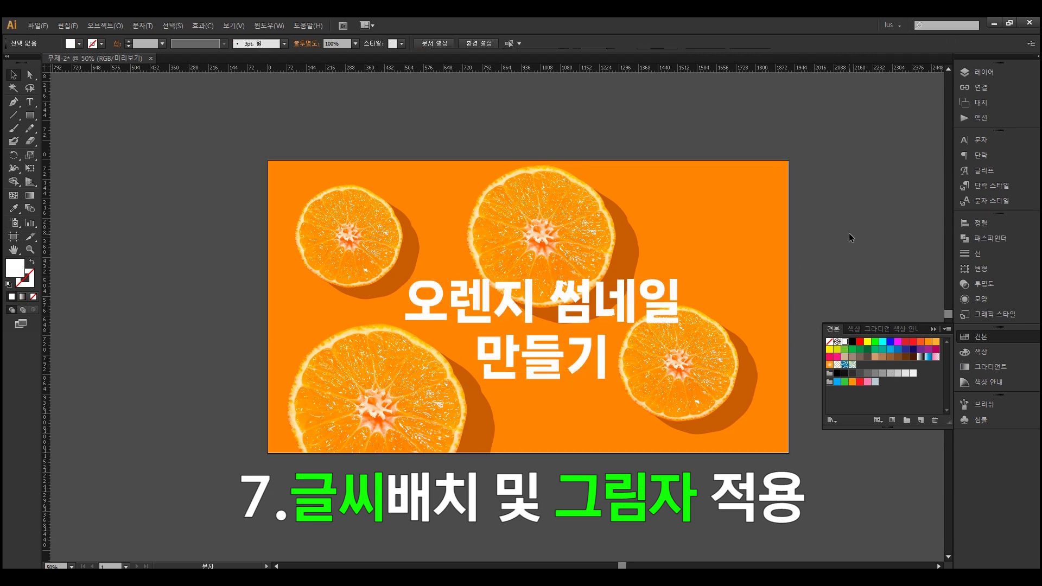
# Move the title text slightly up and to the left, and center it horizontally on the artboard.
pyautogui.moveTo(614, 308); pyautogui.dragTo(598, 294)
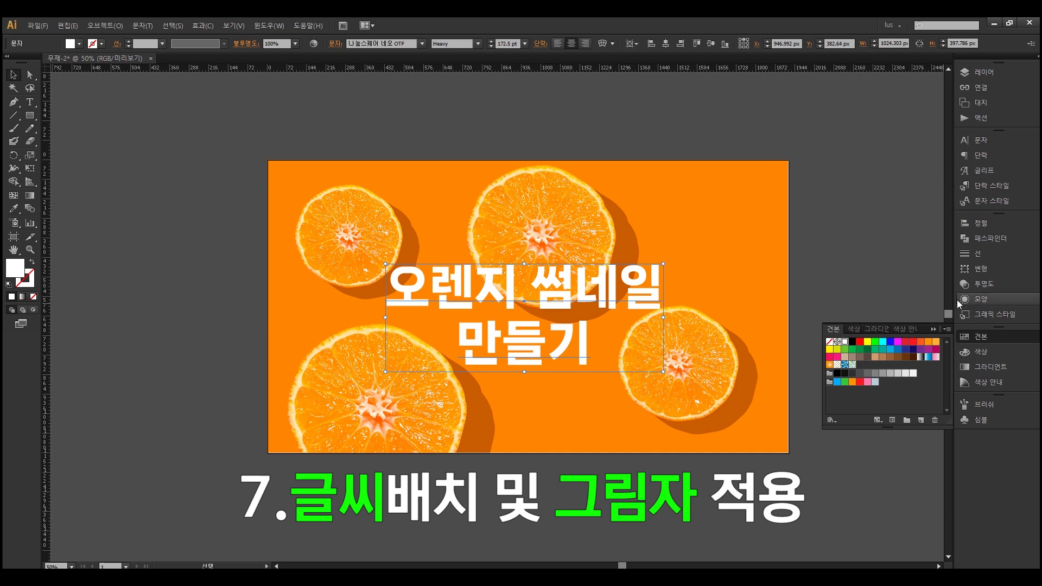
pyautogui.click(980, 223)
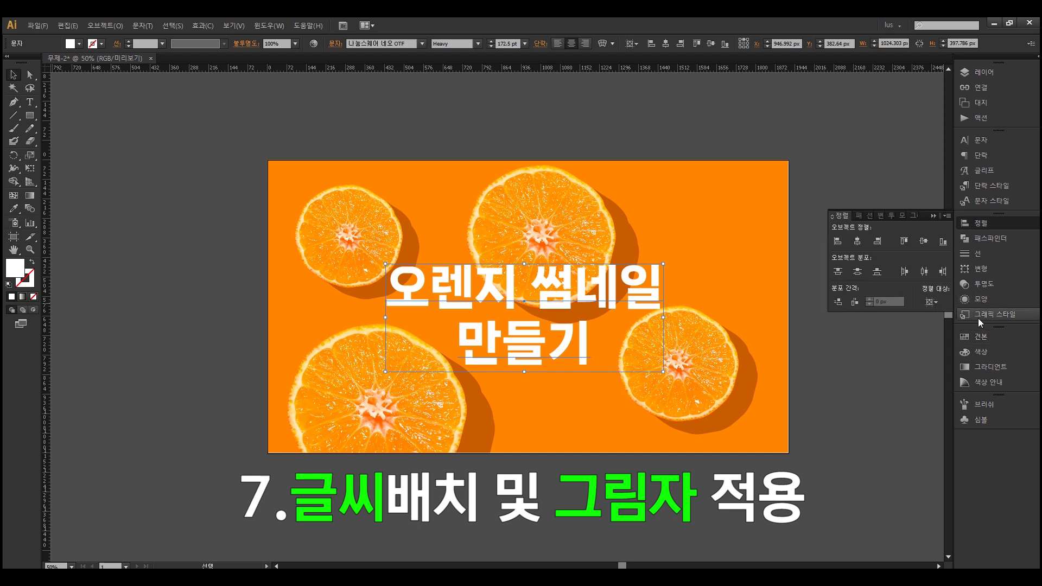
pyautogui.click(856, 240)
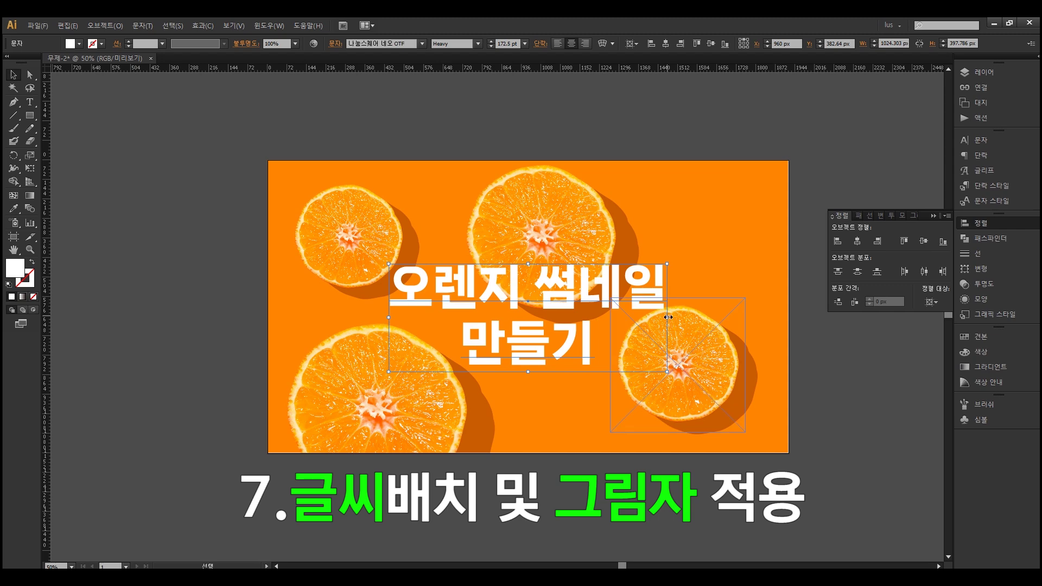
# Enlarge the title text proportionally about its center to about 1383 by 537 px.
pyautogui.moveTo(668, 317); pyautogui.dragTo(676, 317)
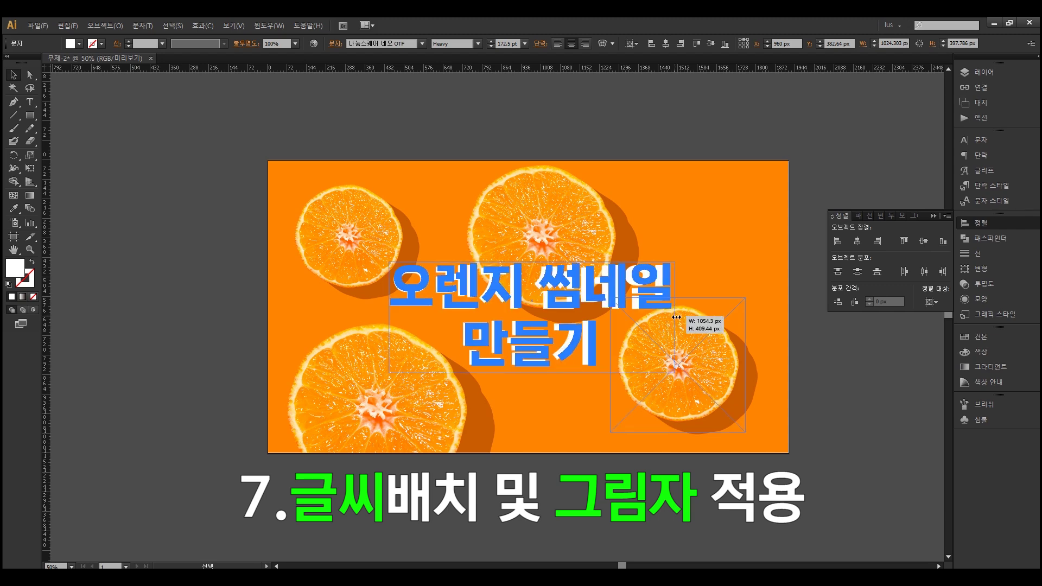
pyautogui.moveTo(677, 317); pyautogui.dragTo(732, 327)
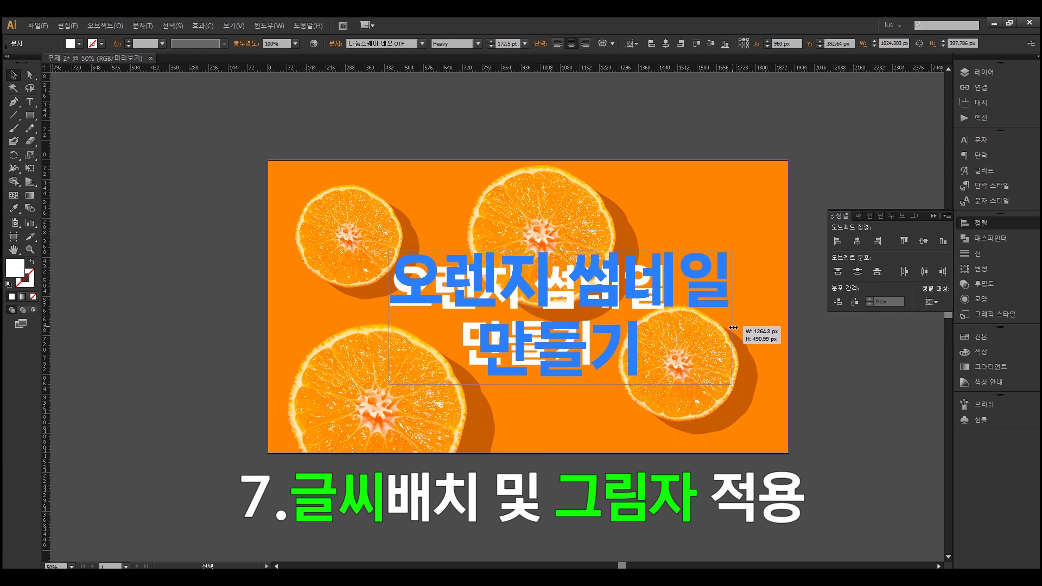
pyautogui.moveTo(733, 327); pyautogui.dragTo(714, 317)
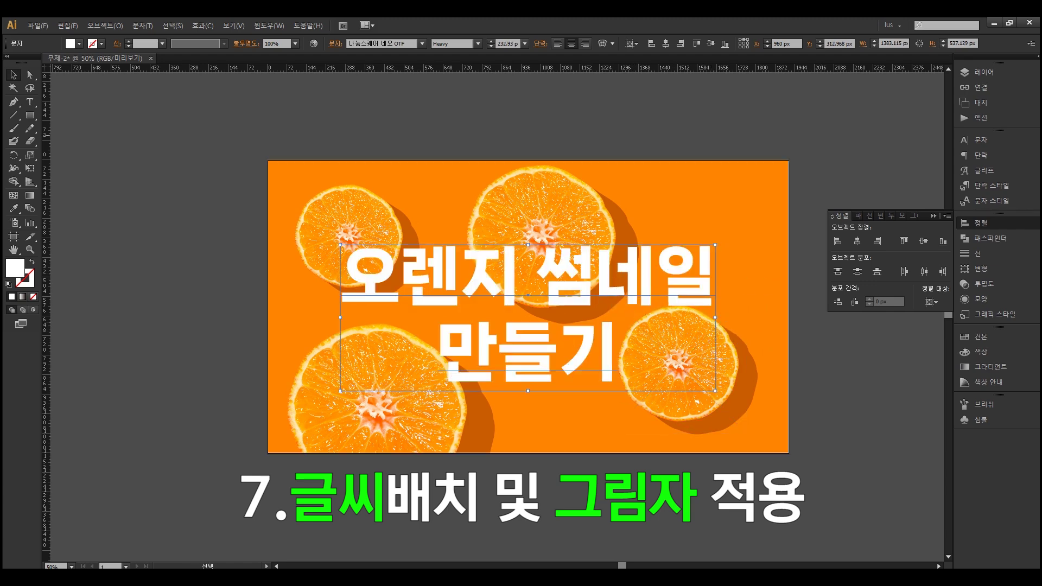
pyautogui.moveTo(1041, 24); pyautogui.dragTo(705, 108)
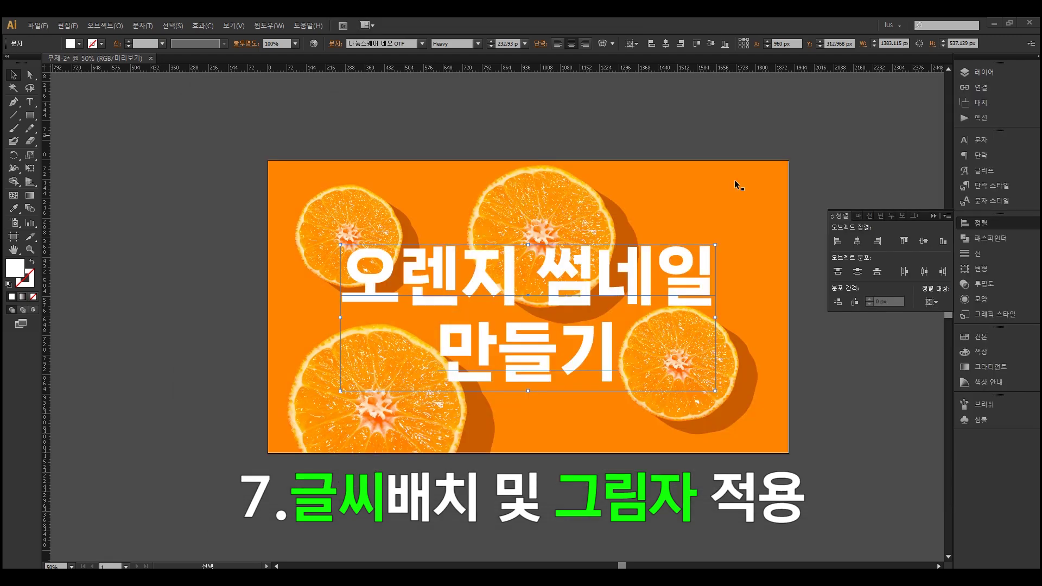
pyautogui.click(980, 284)
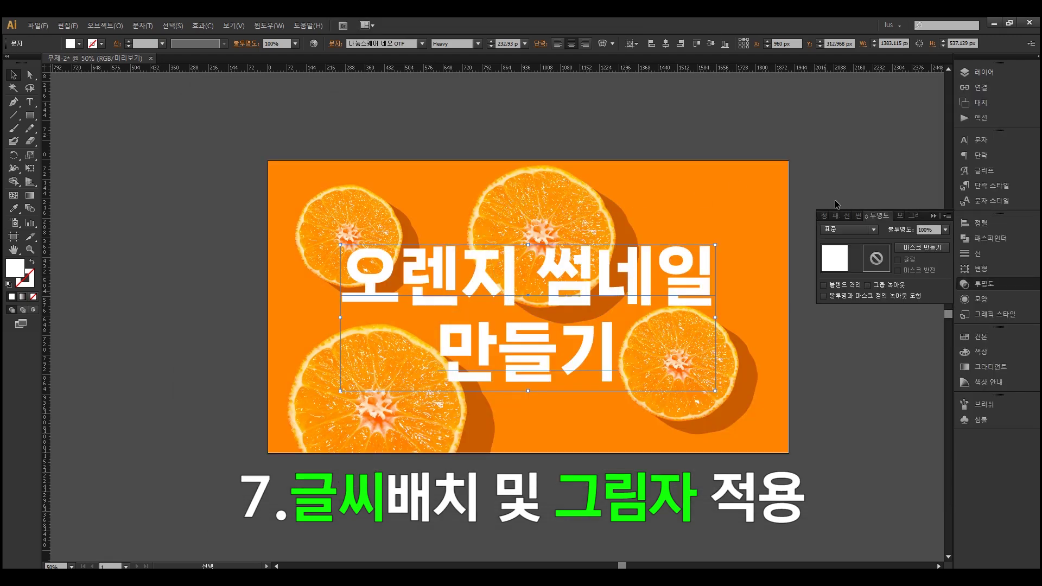
pyautogui.click(203, 26)
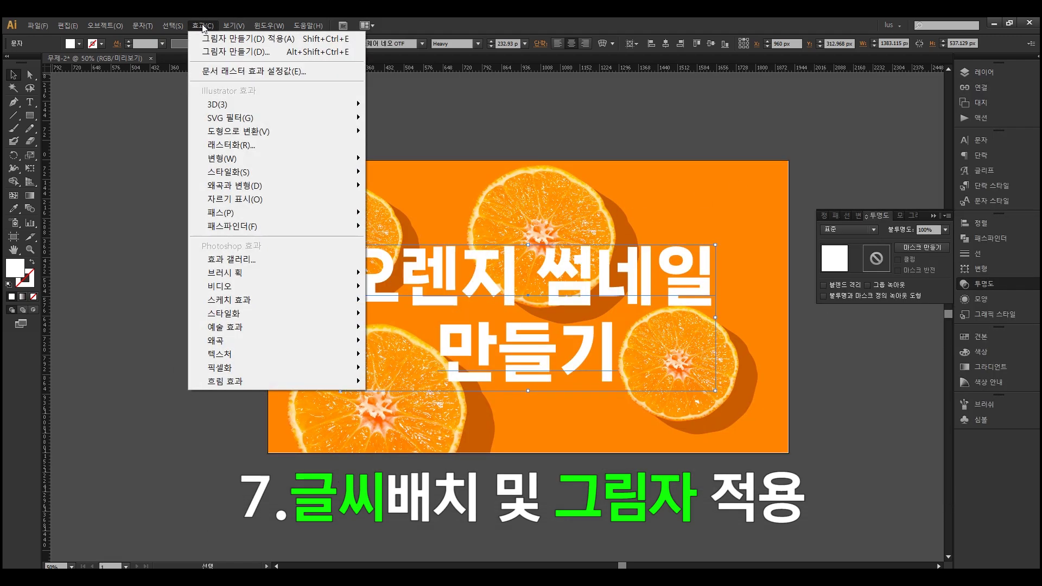
pyautogui.click(1006, 285)
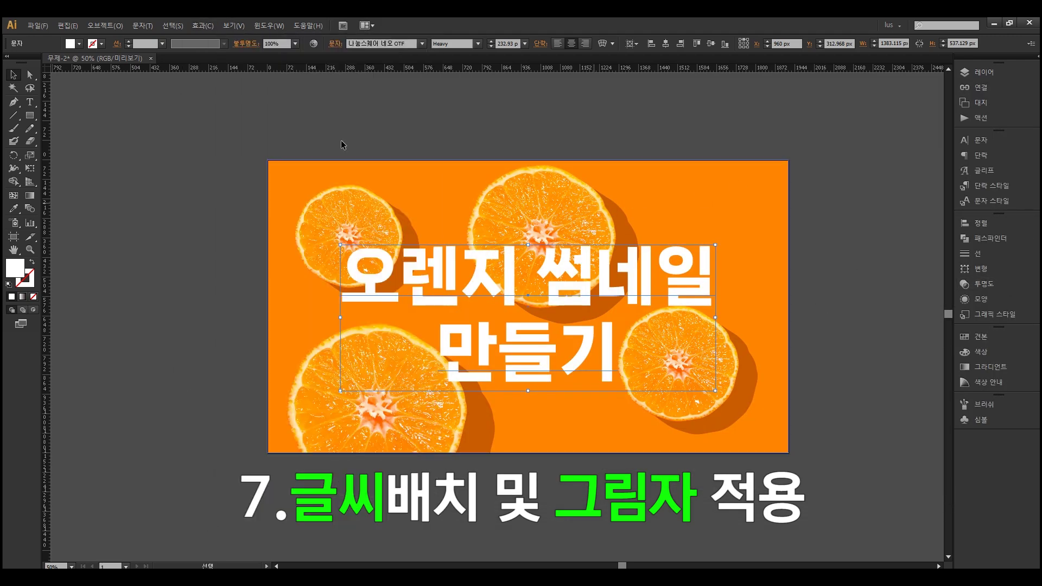
# Apply a previewed Multiply drop shadow to the title with 75% opacity, 7 px X and Y offsets and 17 px blur, and deselect the title.
pyautogui.click(203, 25)
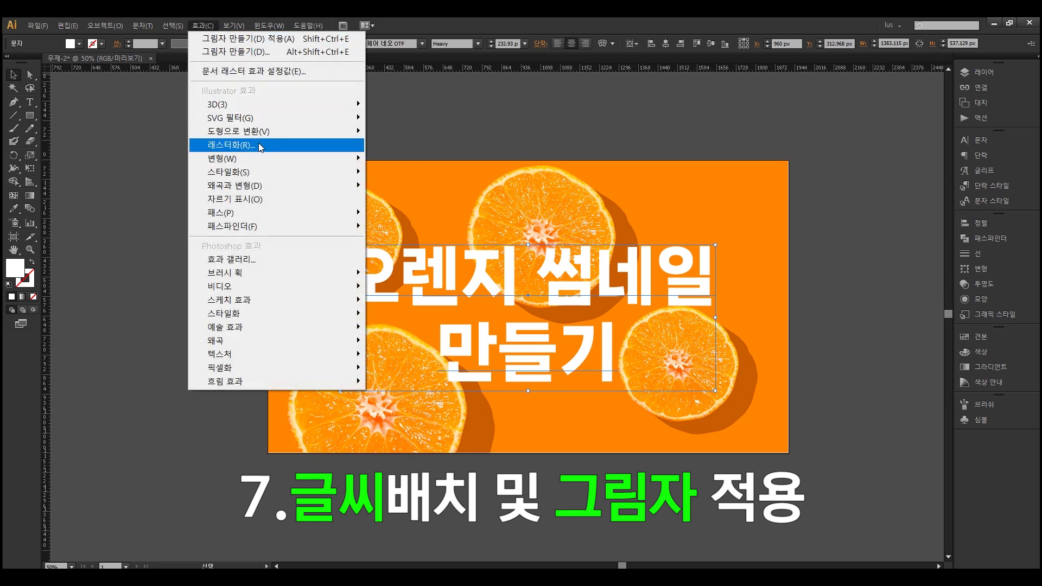
pyautogui.moveTo(254, 176)
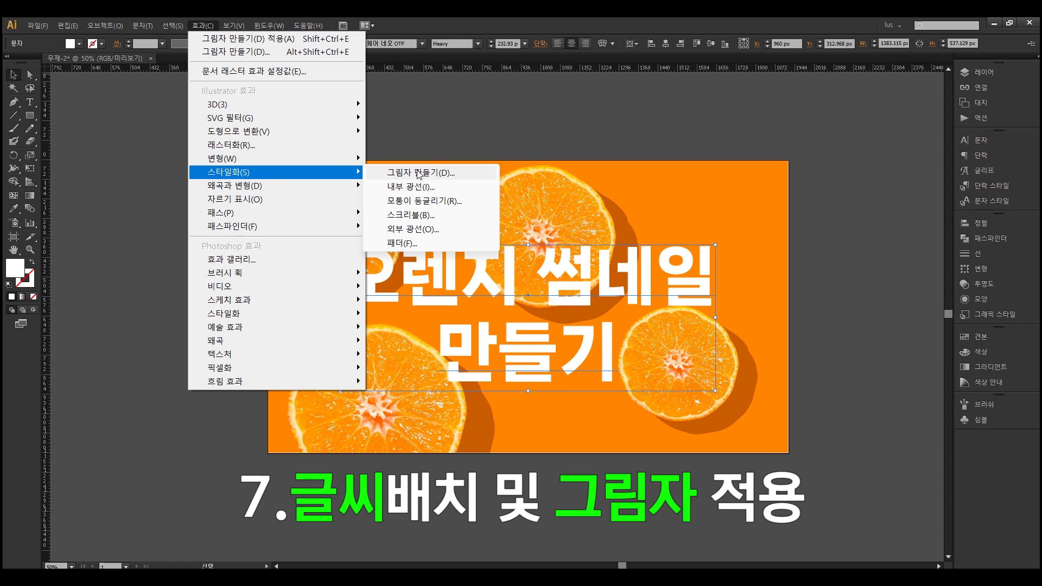
pyautogui.click(435, 173)
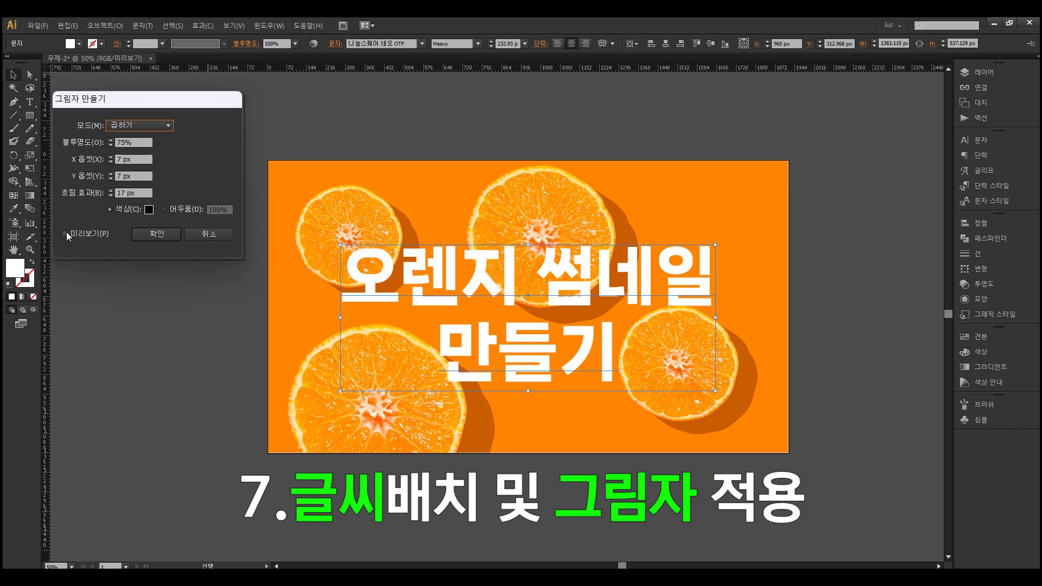
pyautogui.click(66, 234)
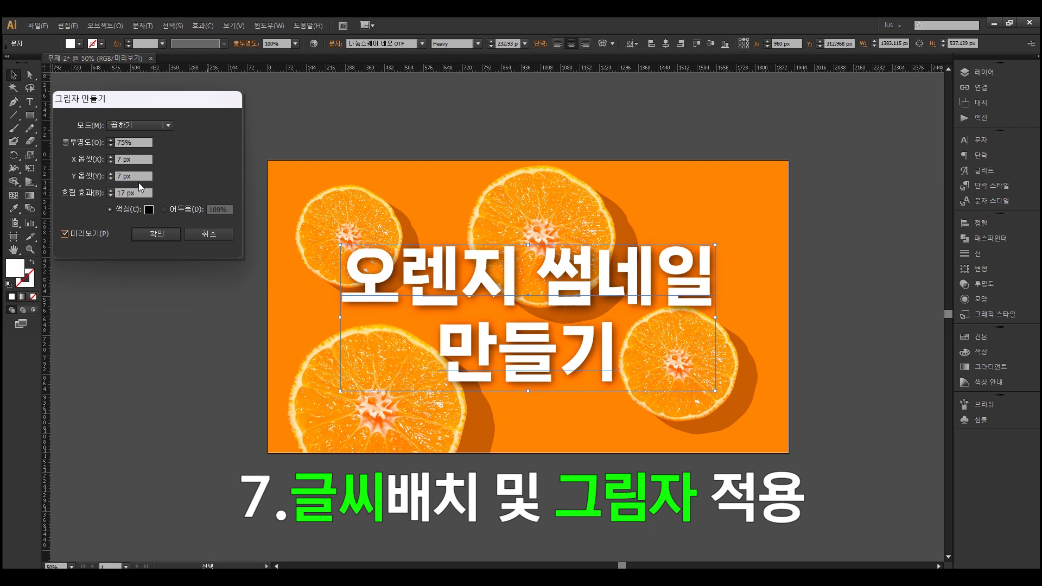
pyautogui.click(110, 196)
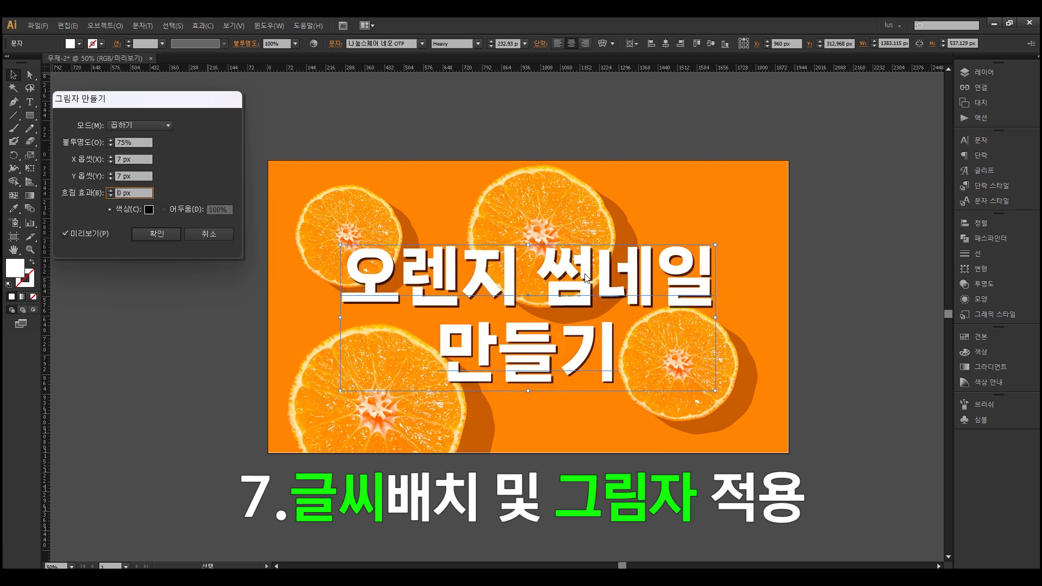
pyautogui.keyDown('shift'); pyautogui.click(111, 191); pyautogui.keyUp('shift')
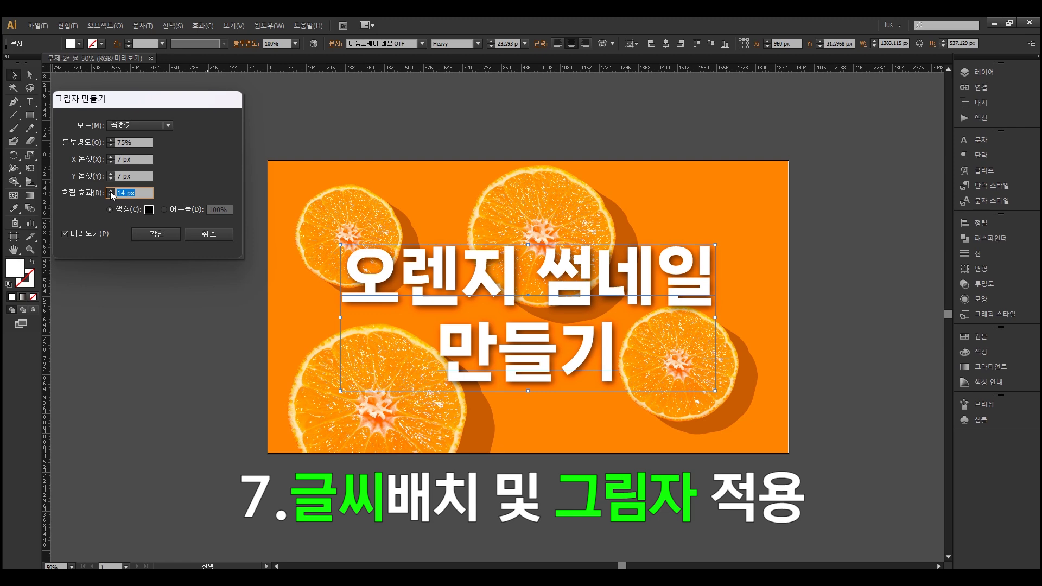
pyautogui.click(110, 191)
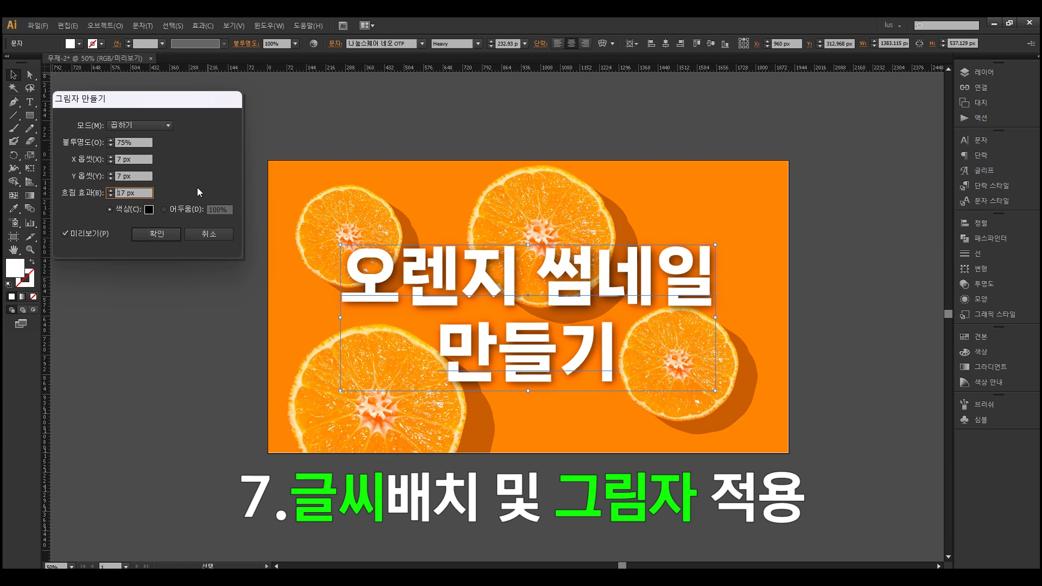
pyautogui.click(162, 233)
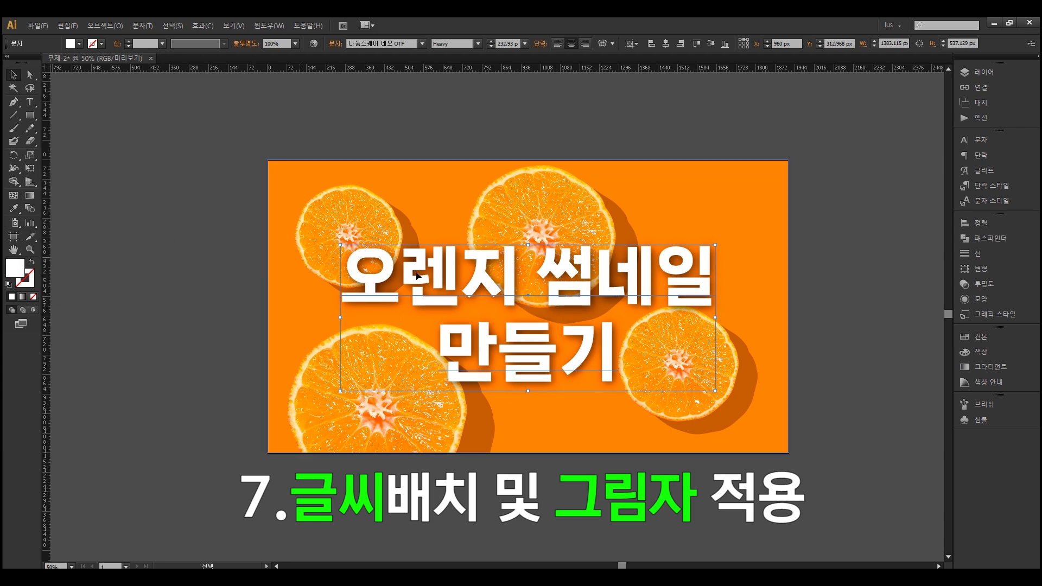
pyautogui.click(840, 268)
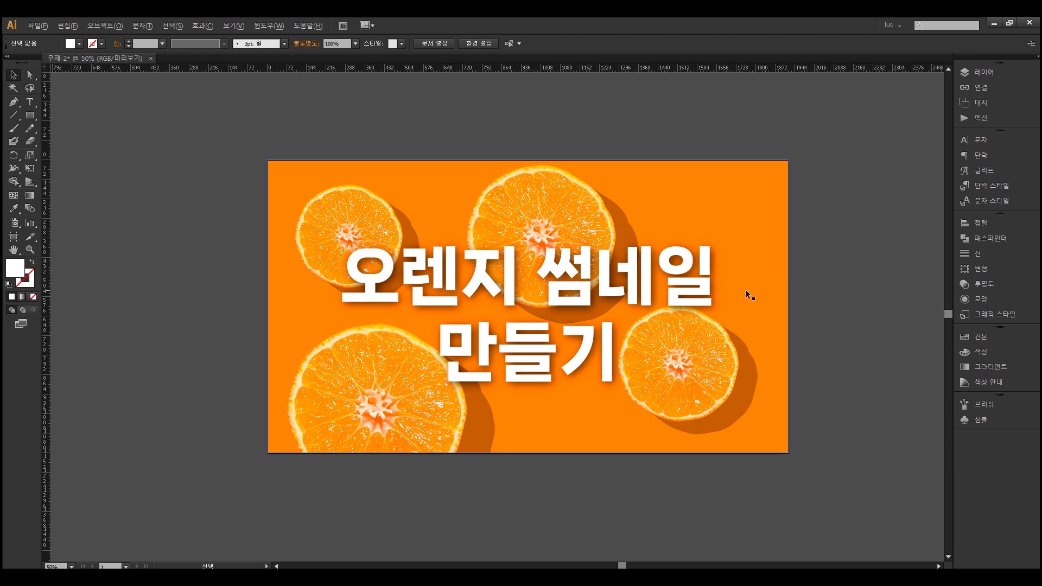
pyautogui.scroll(1, 744, 289)
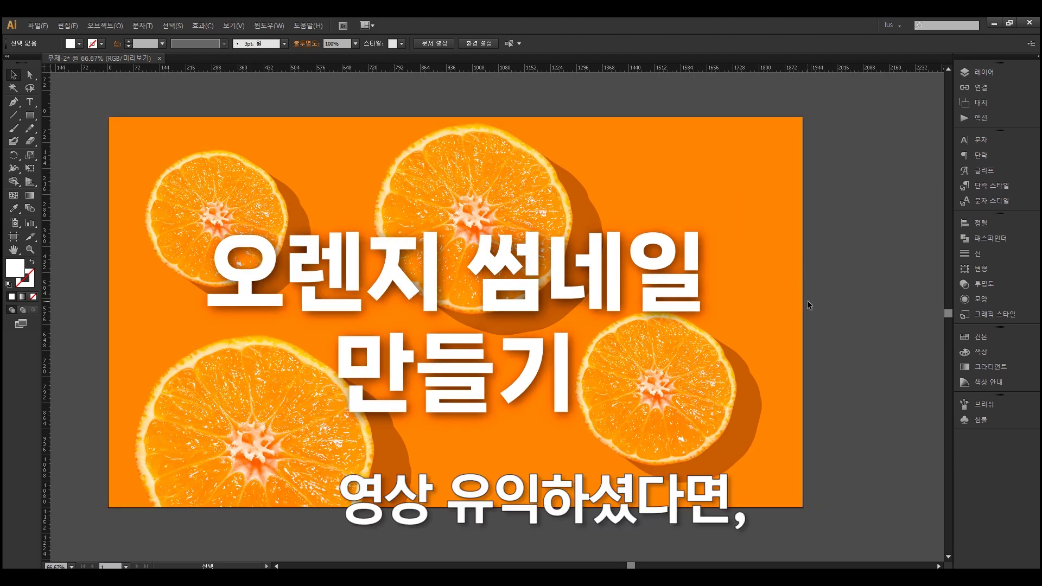